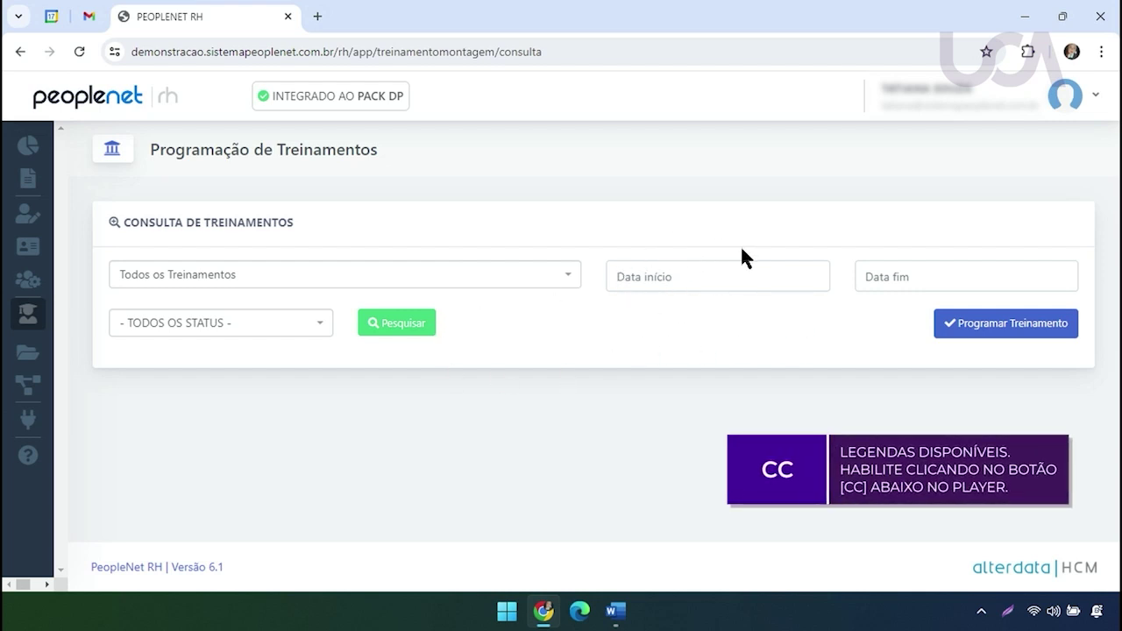
Set the training search period from 01/01/2023 to 17/07/2024
click(719, 278)
click(689, 308)
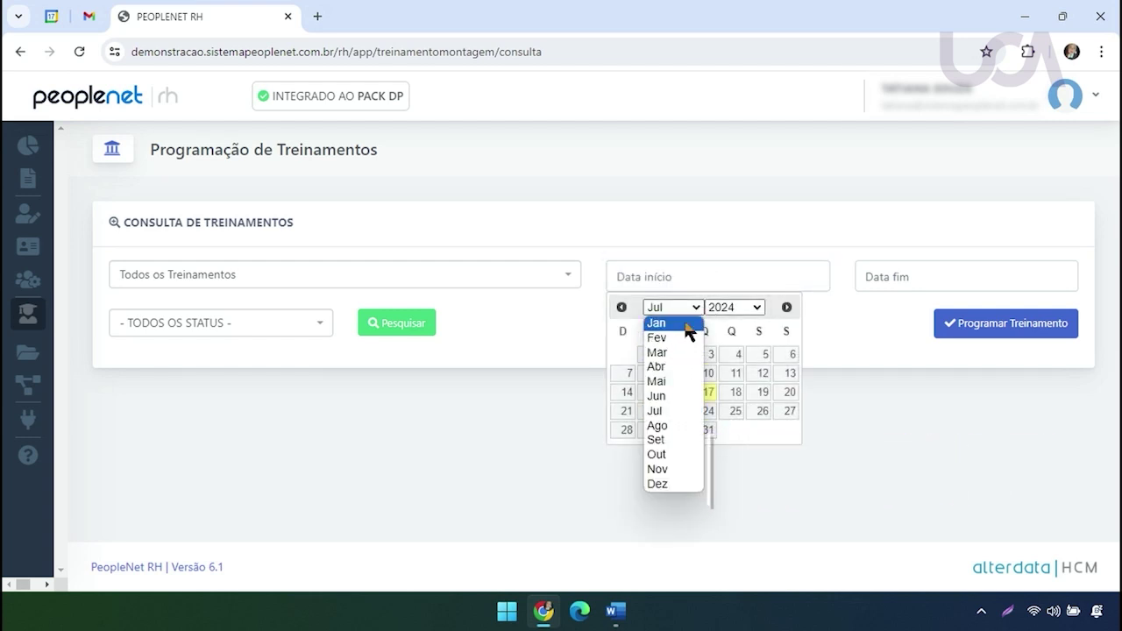
click(684, 323)
click(723, 309)
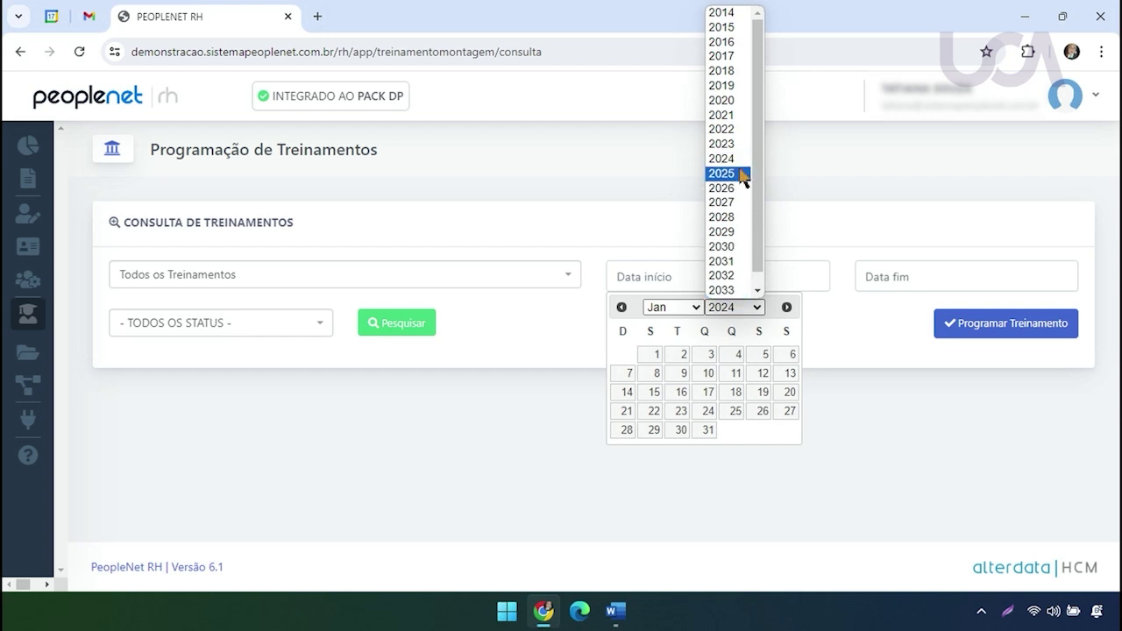
click(727, 146)
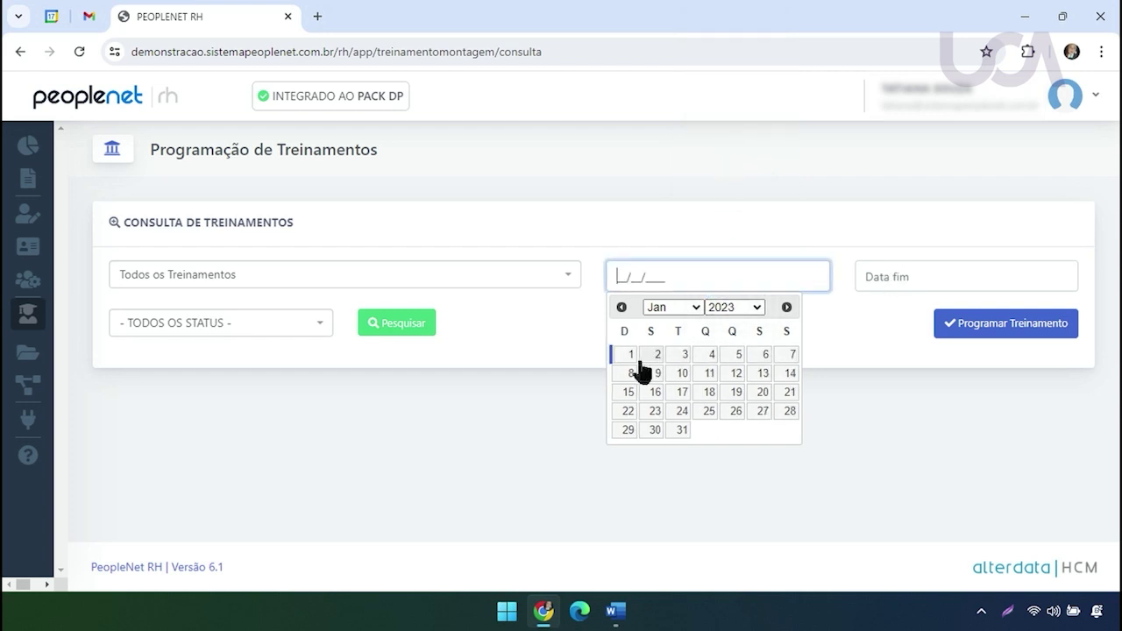
click(627, 355)
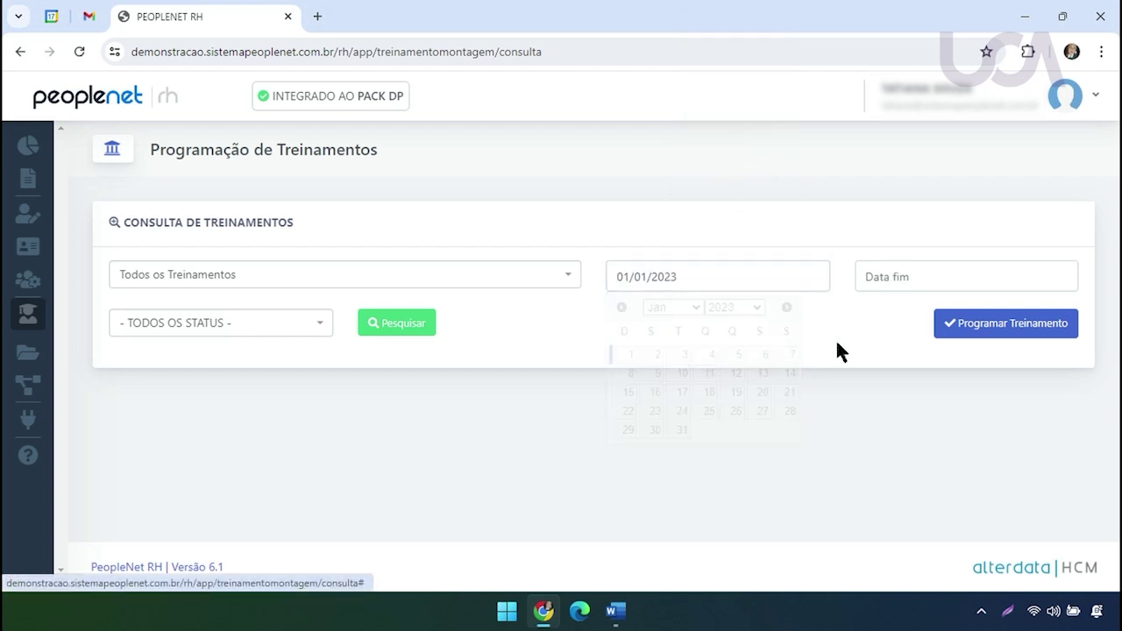
click(939, 277)
click(955, 391)
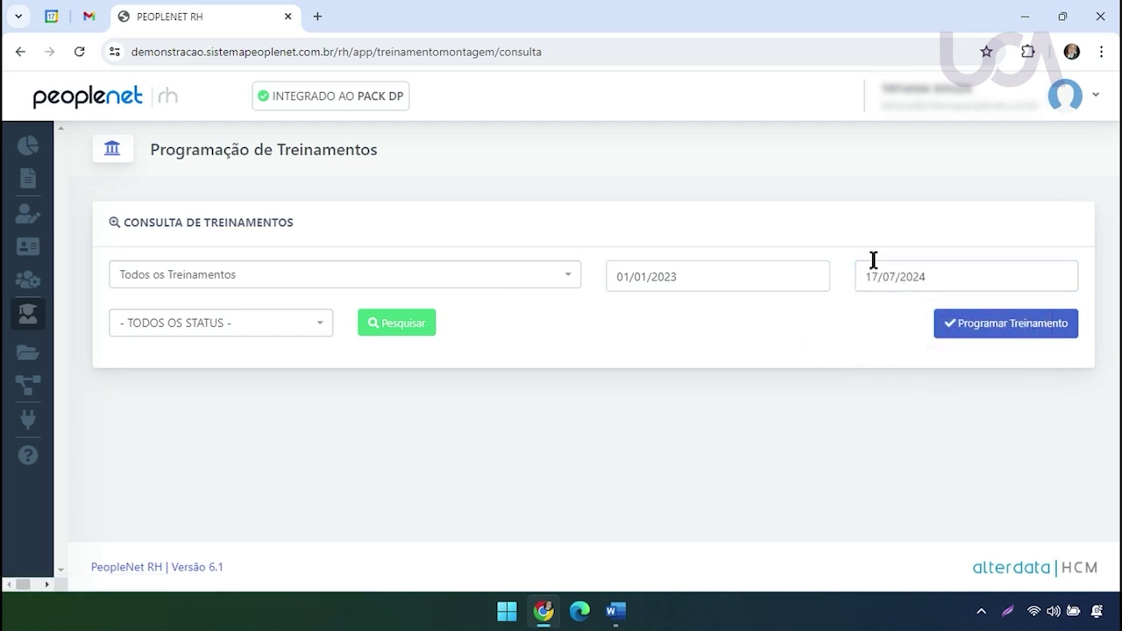
Keep TODOS OS STATUS and run the search for that period
click(267, 327)
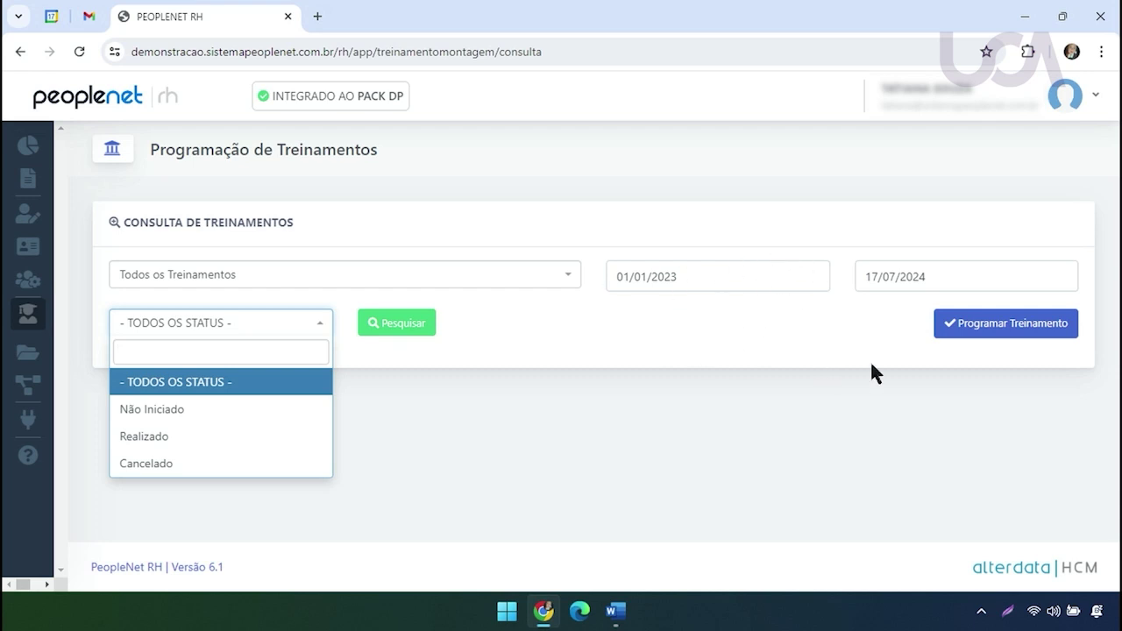
click(496, 329)
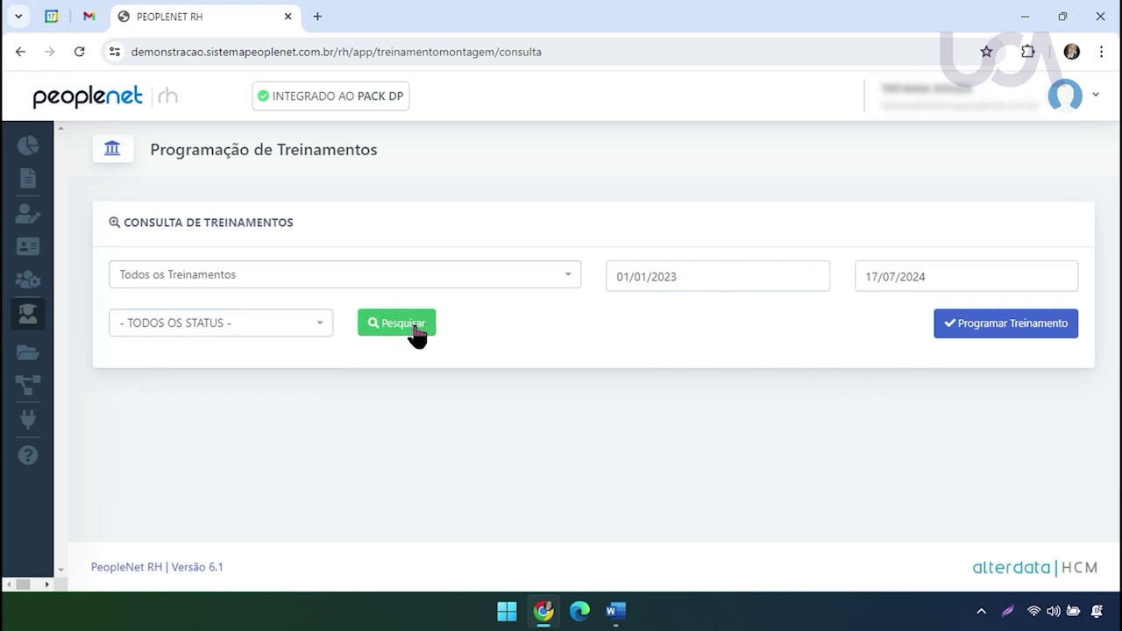
click(412, 331)
mouse_move(1113, 263)
mouse_down()
mouse_move(1108, 459)
mouse_move(1107, 275)
mouse_up()
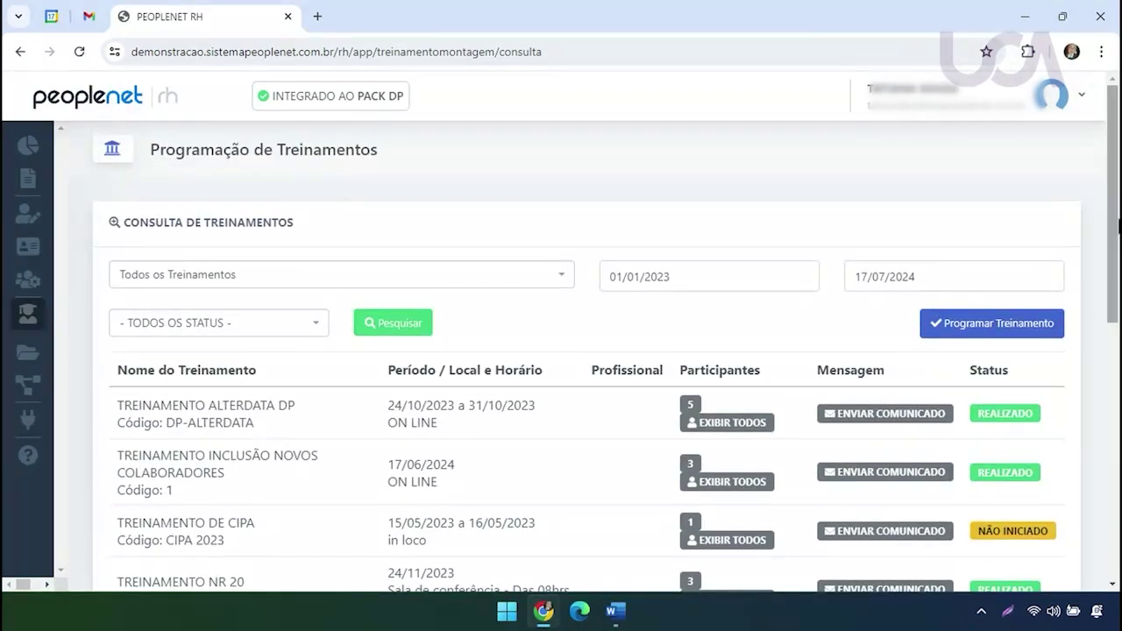
Filter the search to TREINAMENTO INCLUSÃO NOVOS COLABORADORES and search again
click(533, 281)
text(INC)
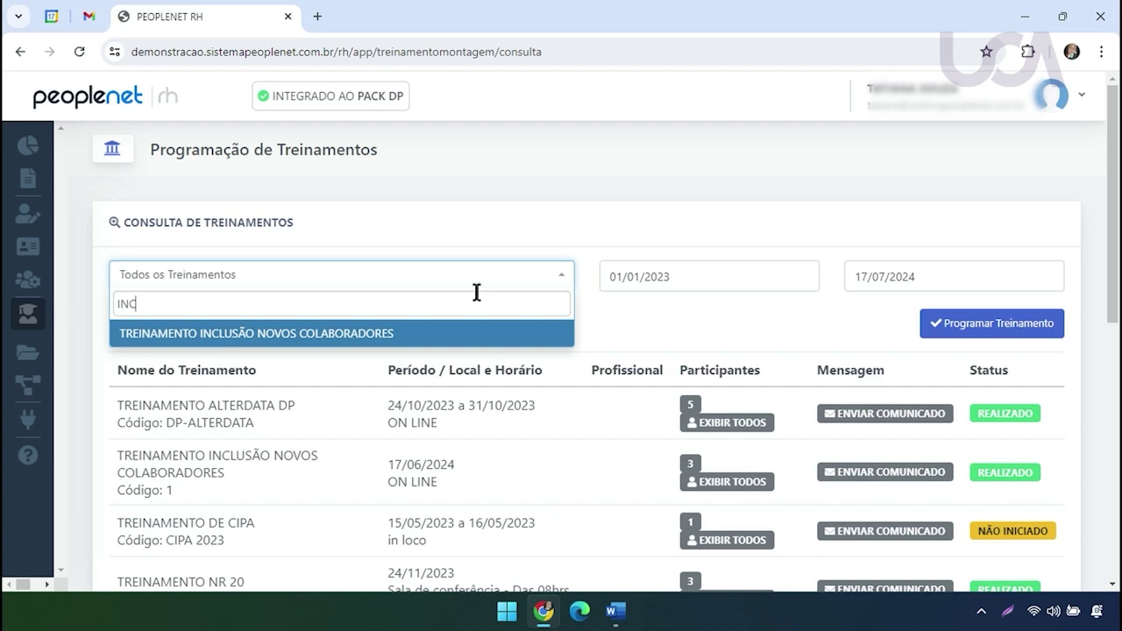
click(457, 337)
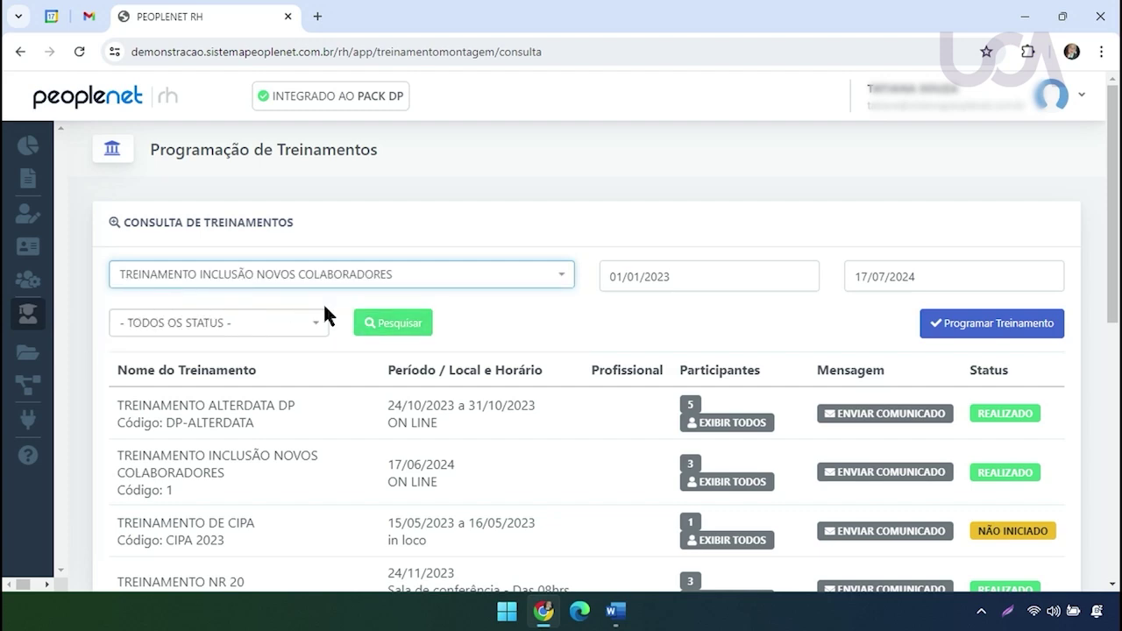
click(414, 331)
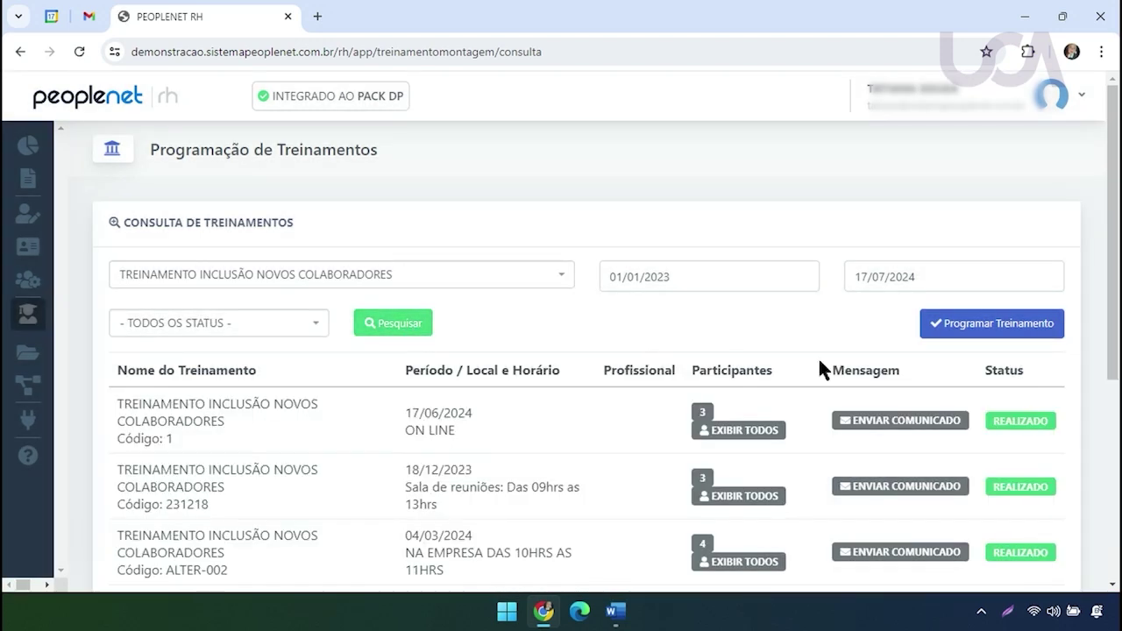
Scroll through the six REALIZADO sessions listed in the results
scroll(1119, 329, down, 2)
drag(1119, 329, 1118, 405)
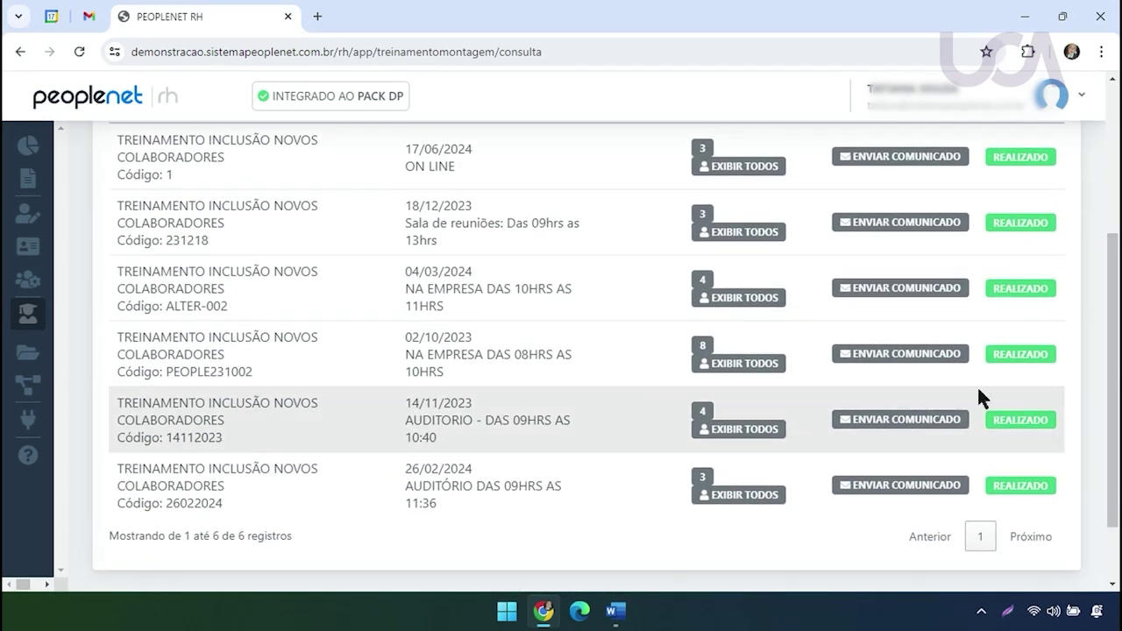
mouse_move(23, 328)
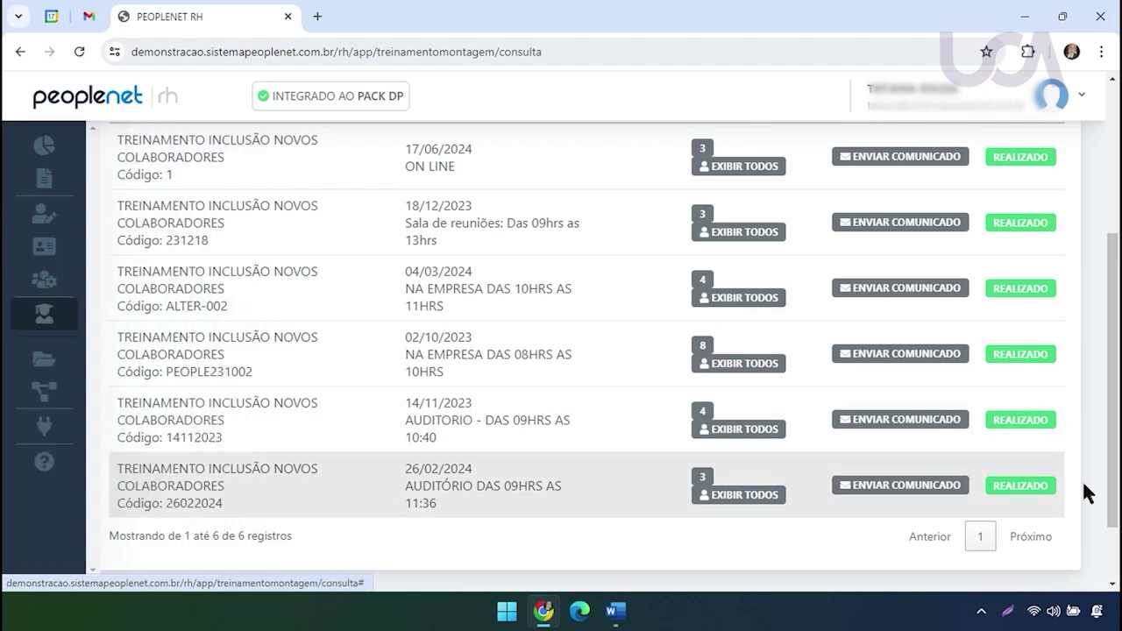
scroll(1113, 478, down, 1)
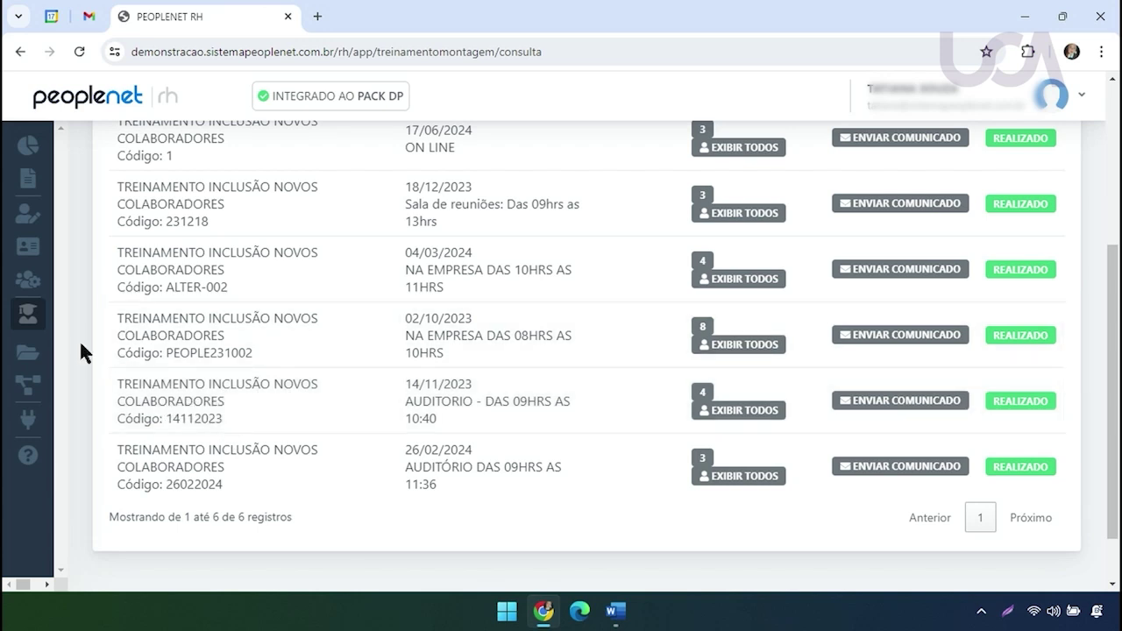
mouse_move(55, 321)
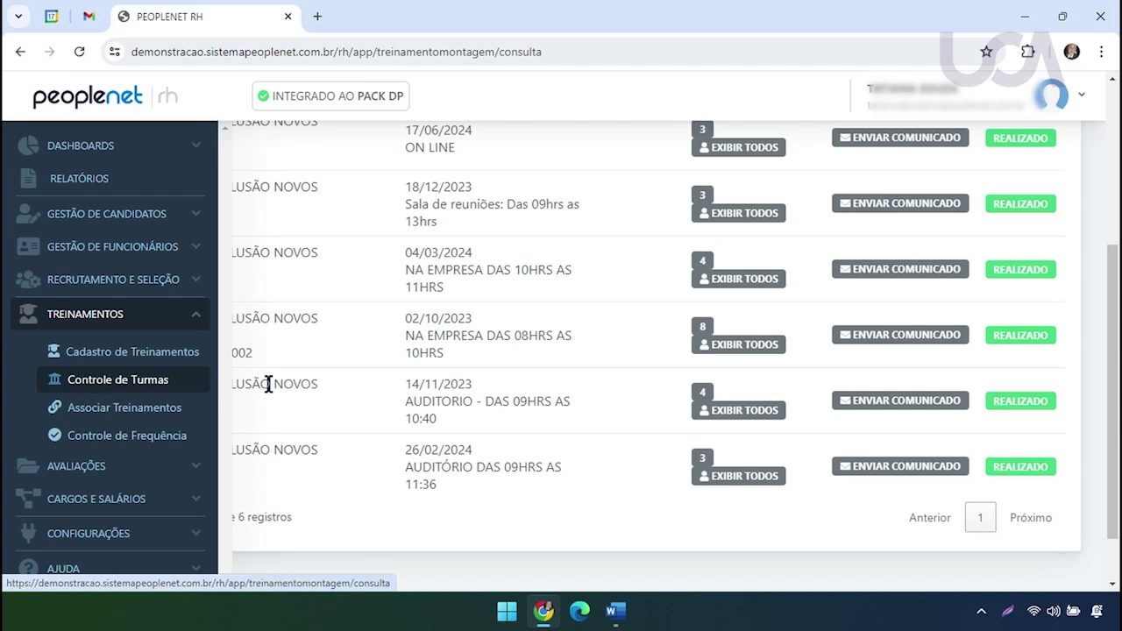
scroll(1119, 430, up, 1)
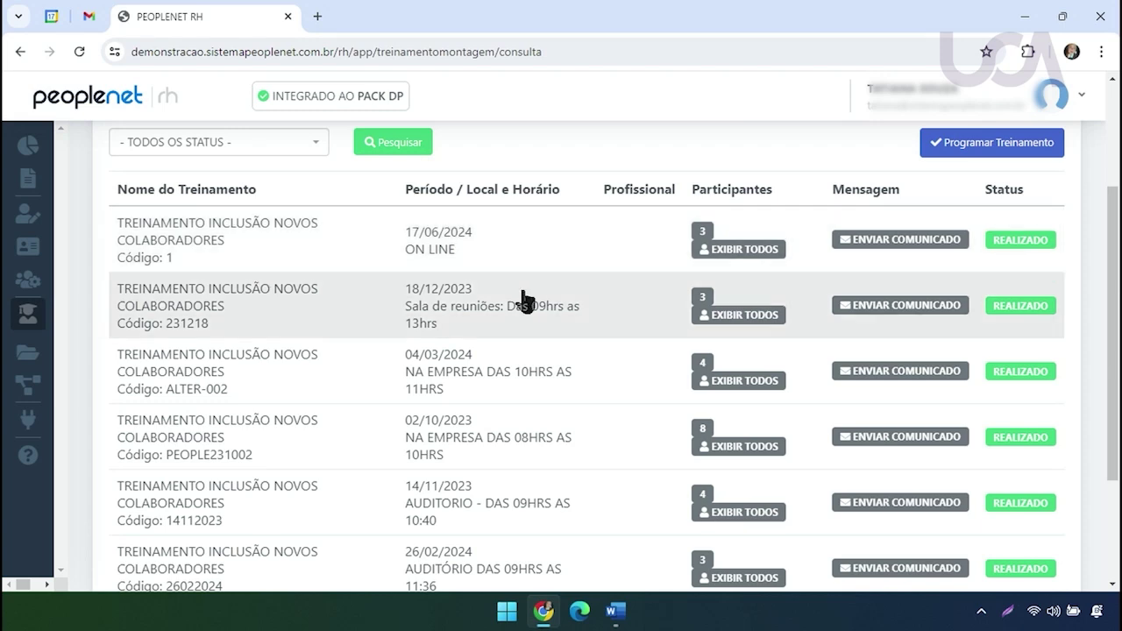
scroll(1113, 499, down, 2)
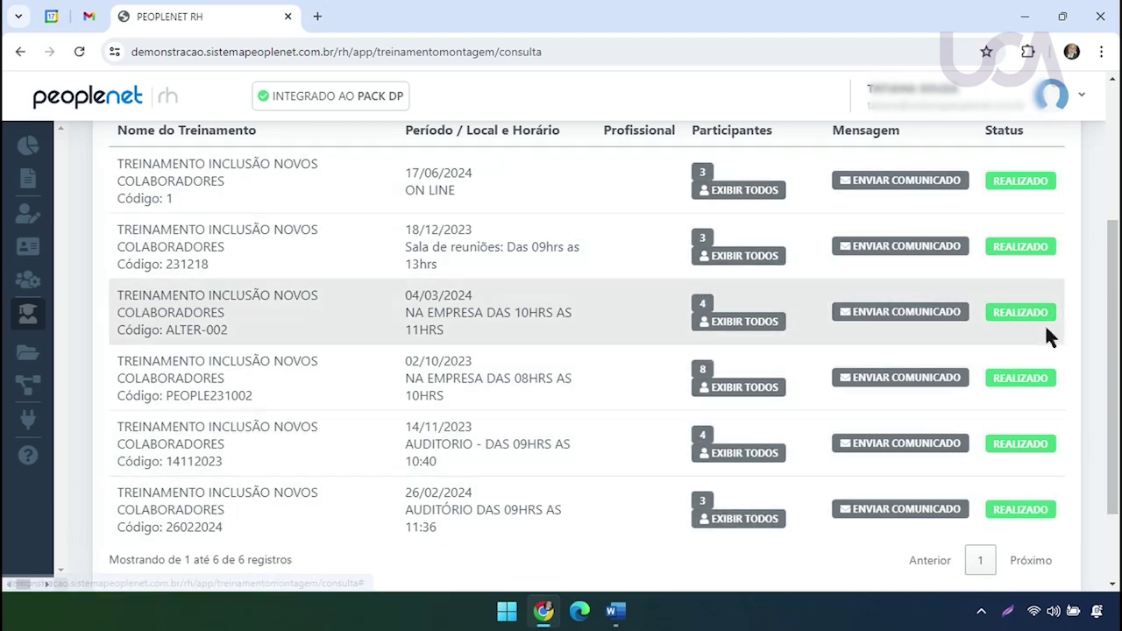
scroll(1113, 333, up, 2)
scroll(1115, 337, up, 2)
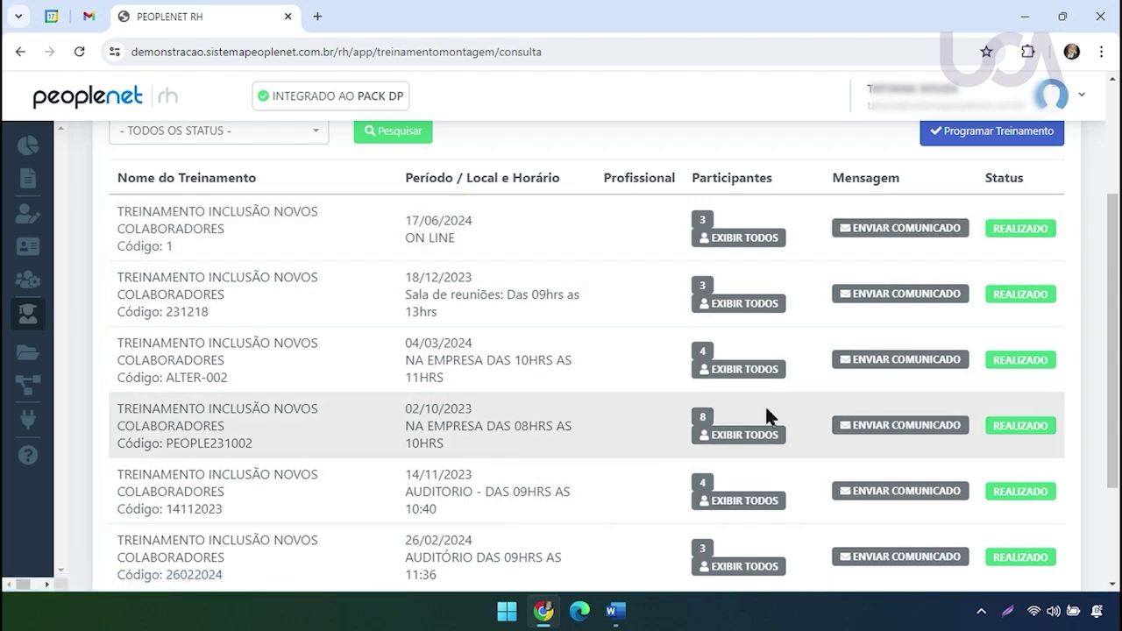
scroll(876, 342, up, 2)
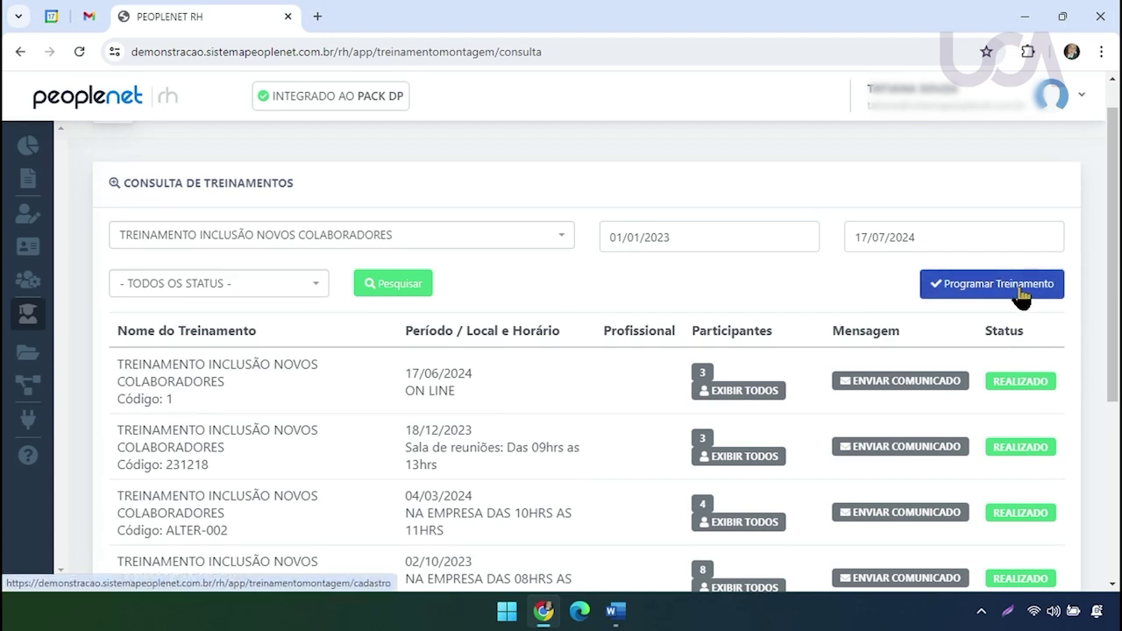
Start a new training schedule with Programar Treinamento
click(993, 291)
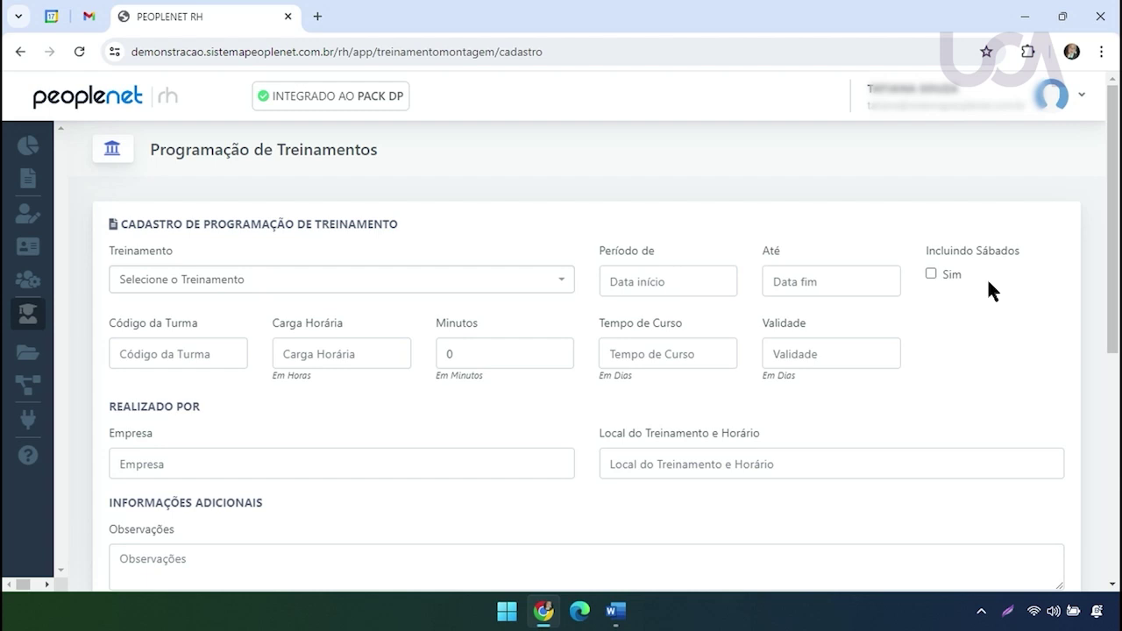
scroll(1052, 241, down, 1)
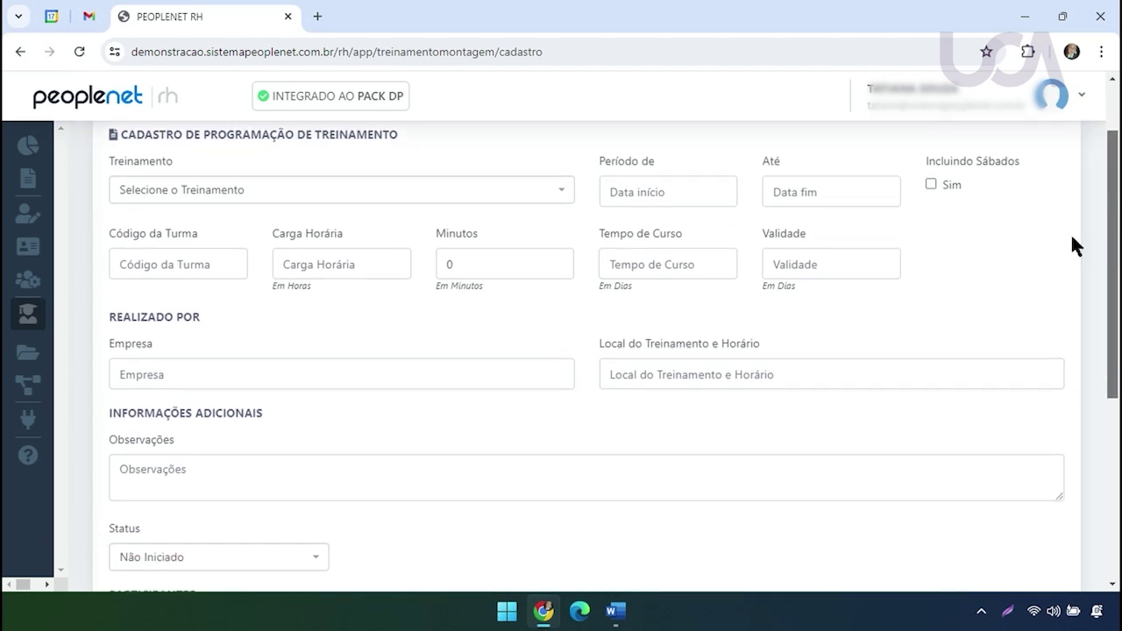
drag(123, 134, 397, 134)
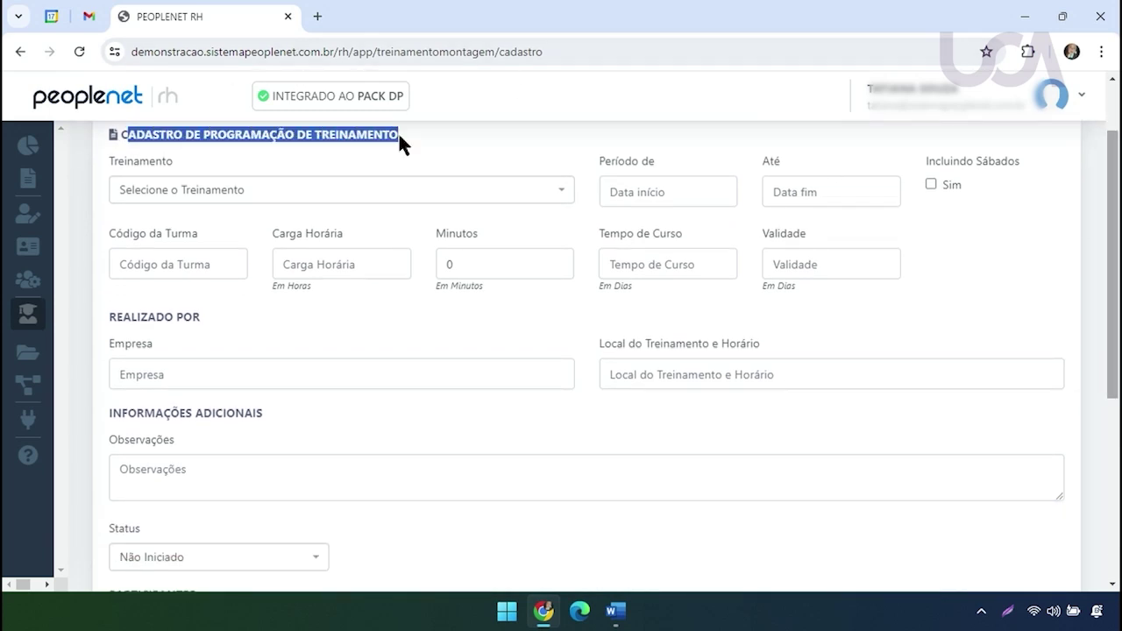
click(303, 151)
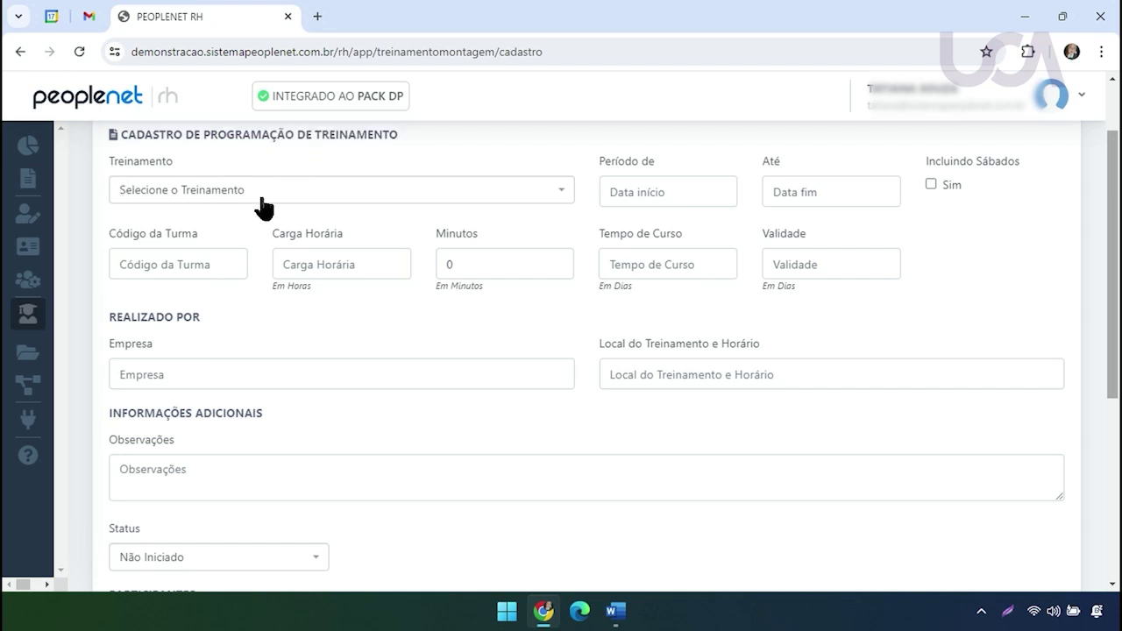
Choose TREINAMENTO UCA - NOÇÕES BÁSICAS DA FUNÇÃO as the class's training
click(288, 208)
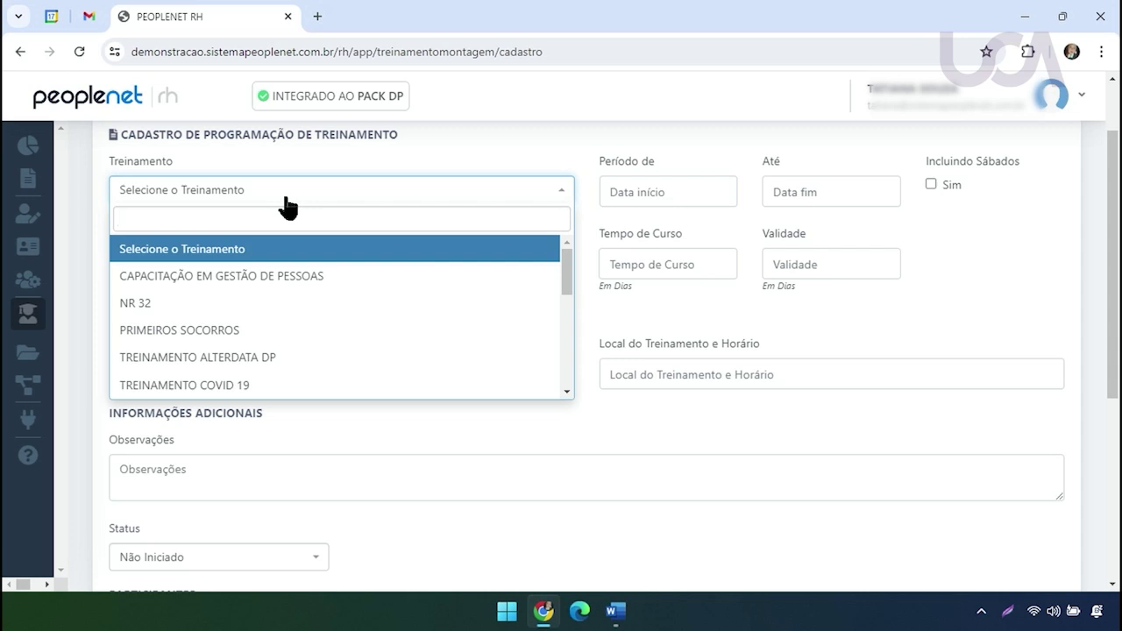
text(NOC)
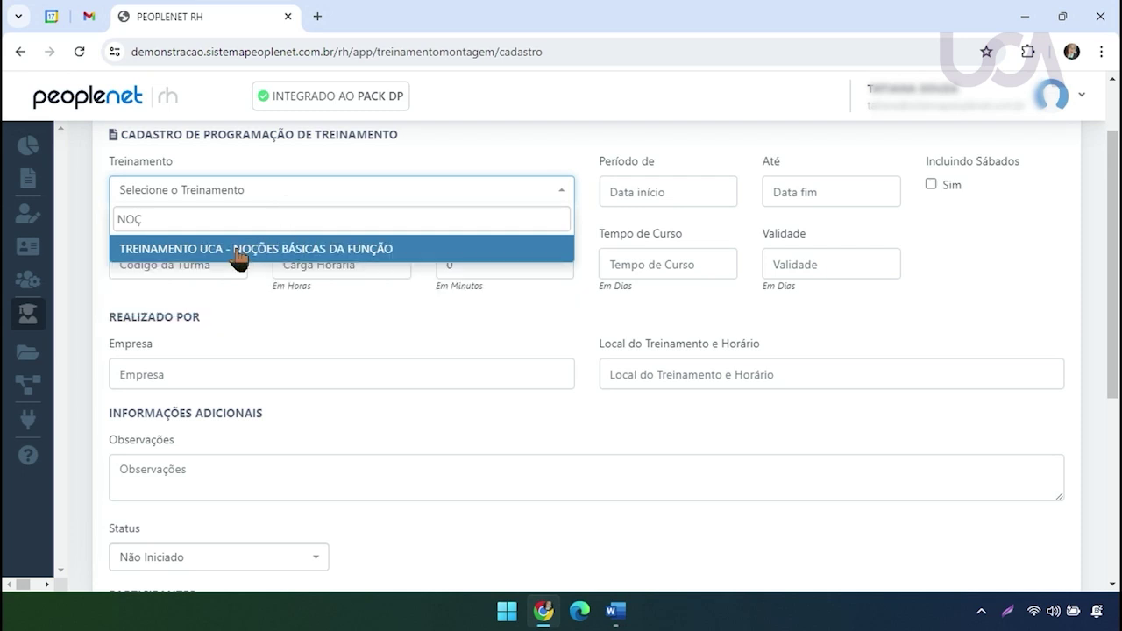
click(366, 251)
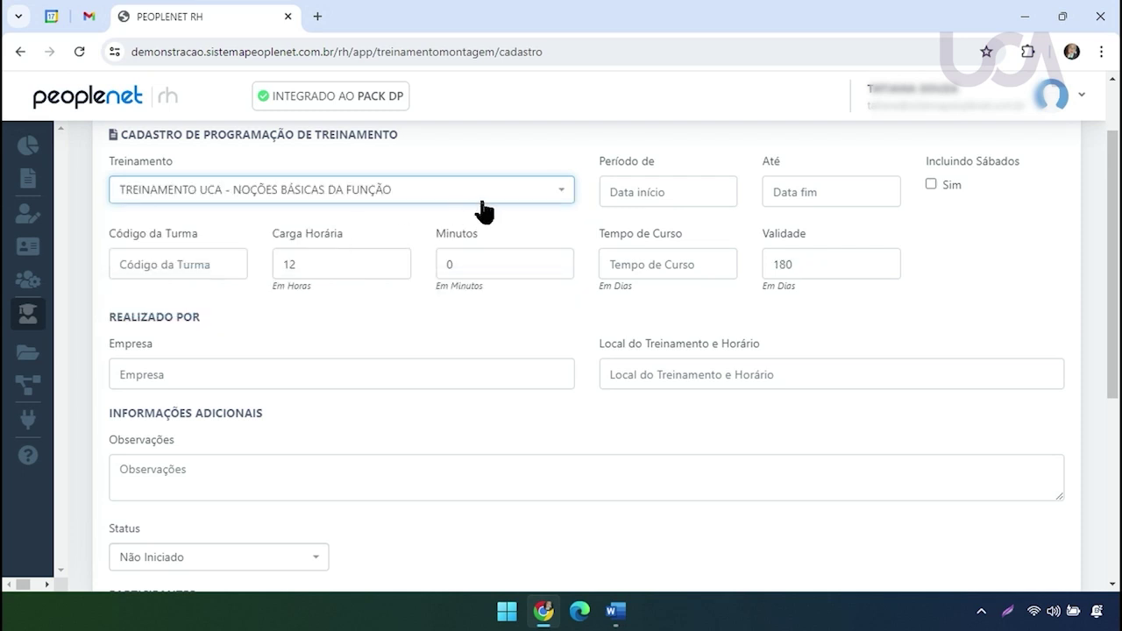
click(594, 159)
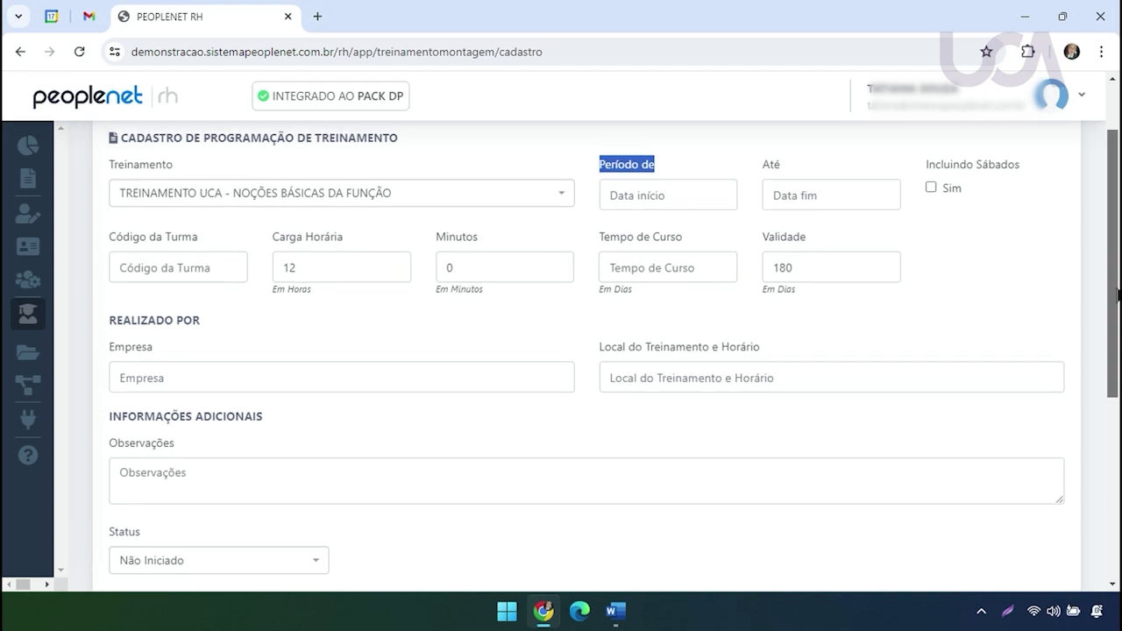
drag(1117, 301, 1118, 277)
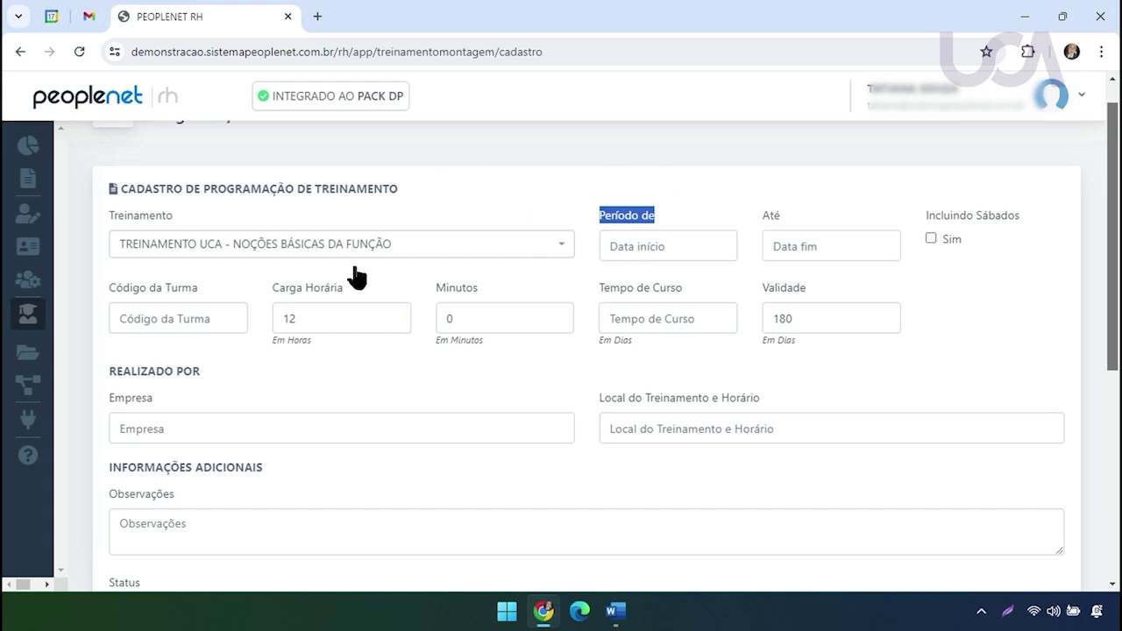
Set the class start date to 11/03/2024
click(689, 248)
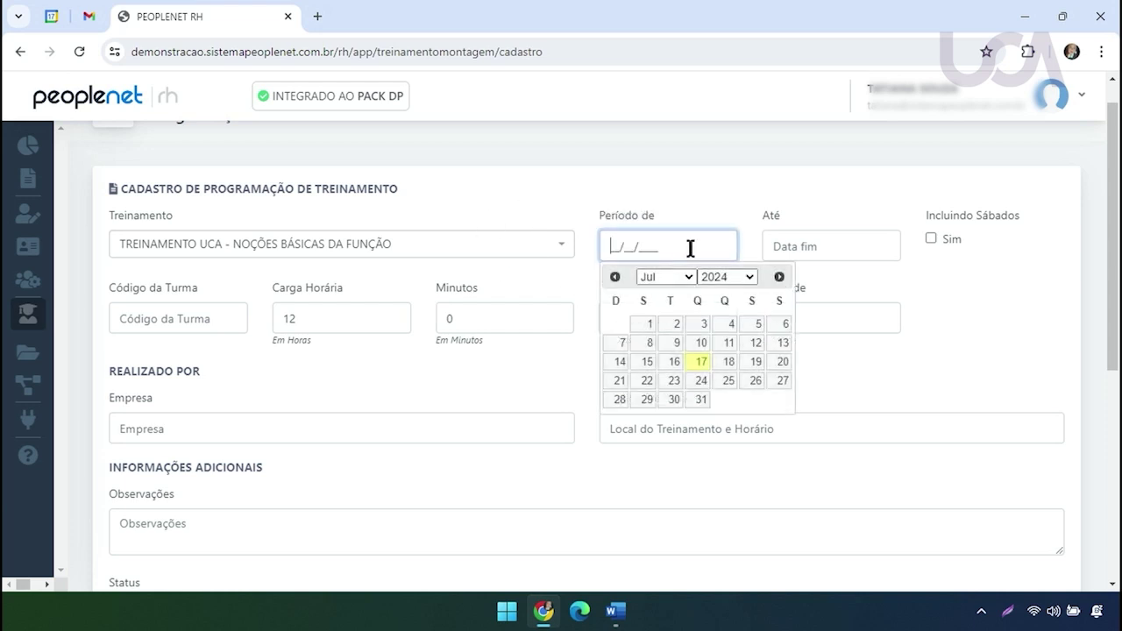
click(674, 399)
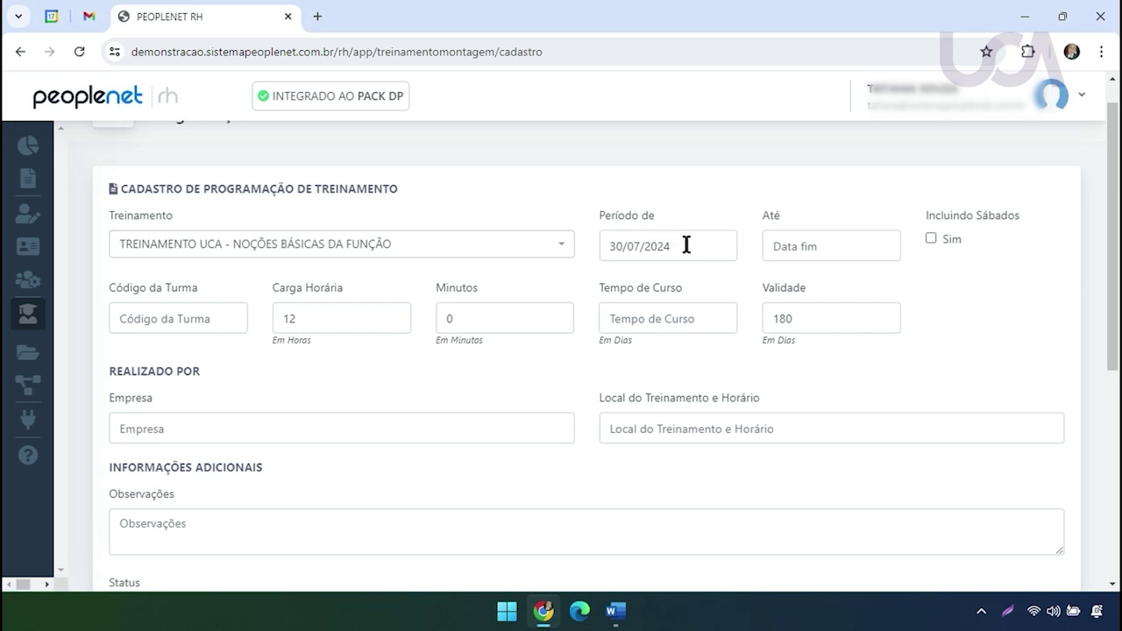
click(689, 246)
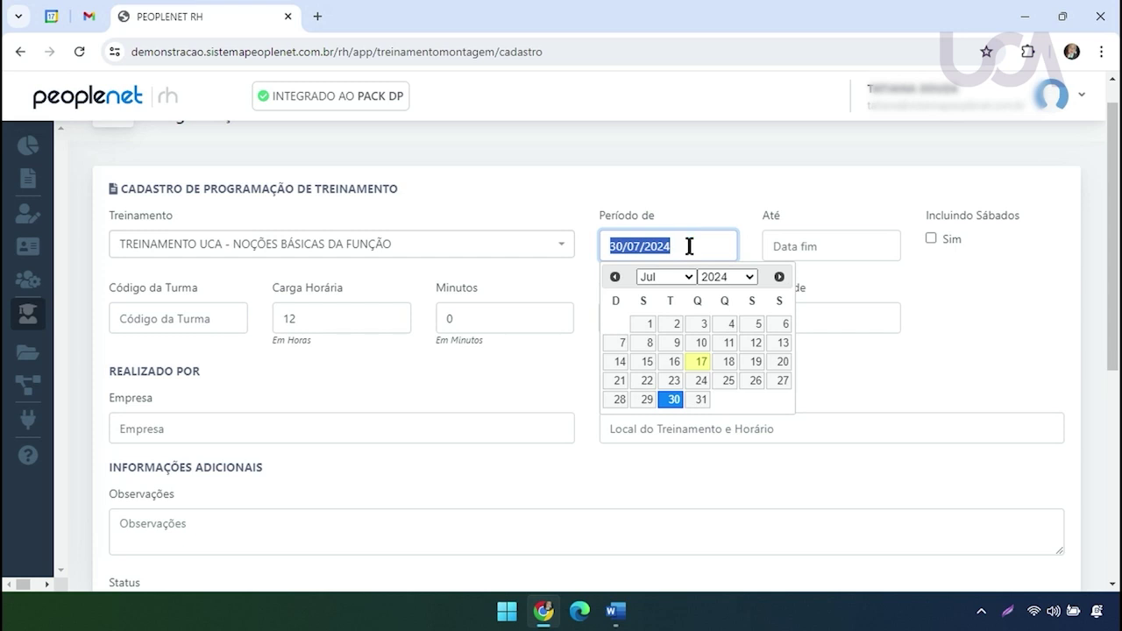
click(665, 277)
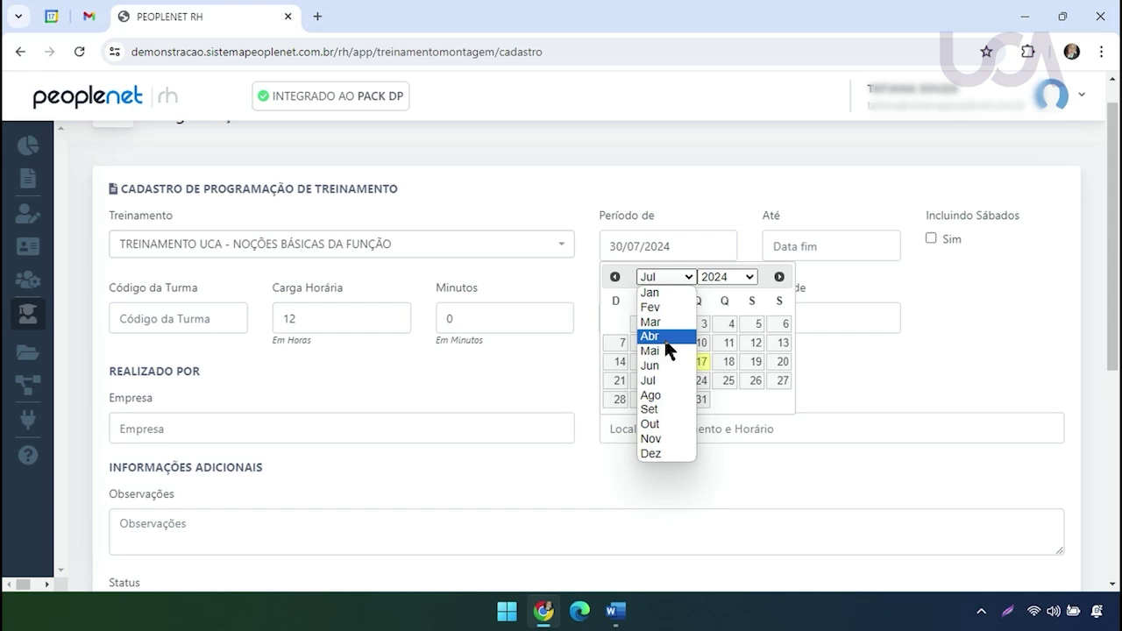
click(671, 324)
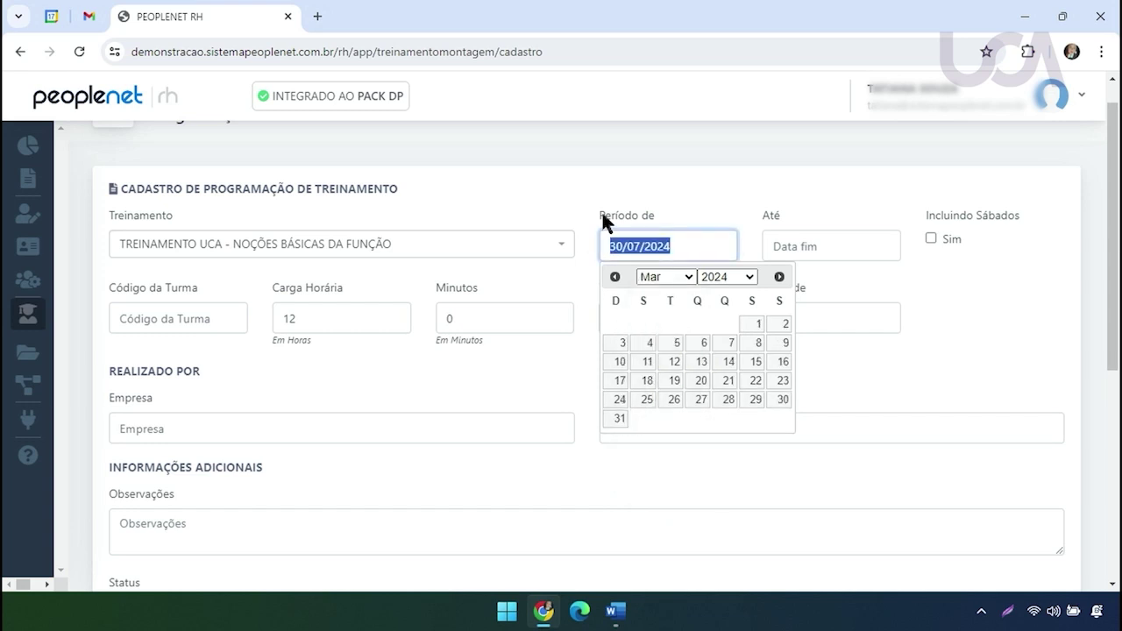
click(649, 363)
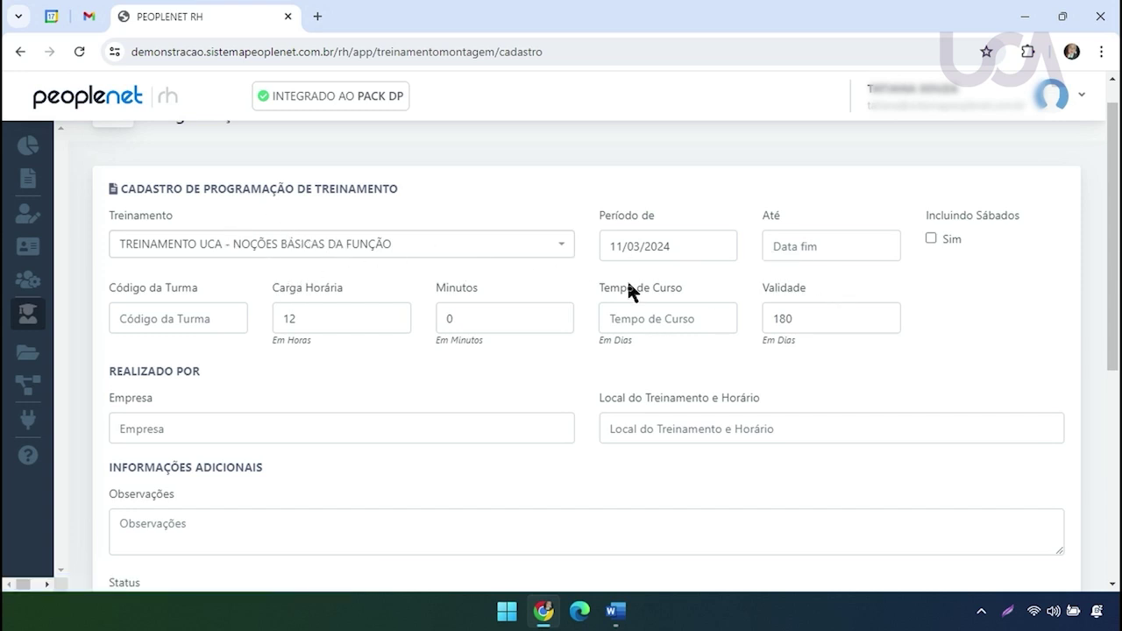
Set the class end date to 13/03/2024
click(844, 246)
click(824, 276)
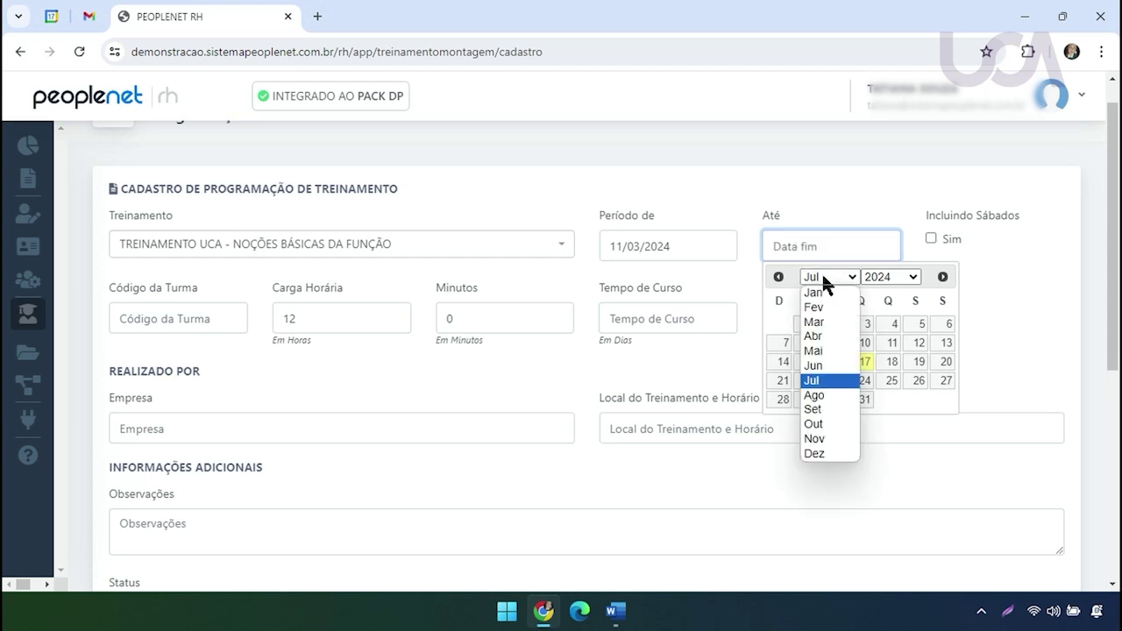
click(819, 322)
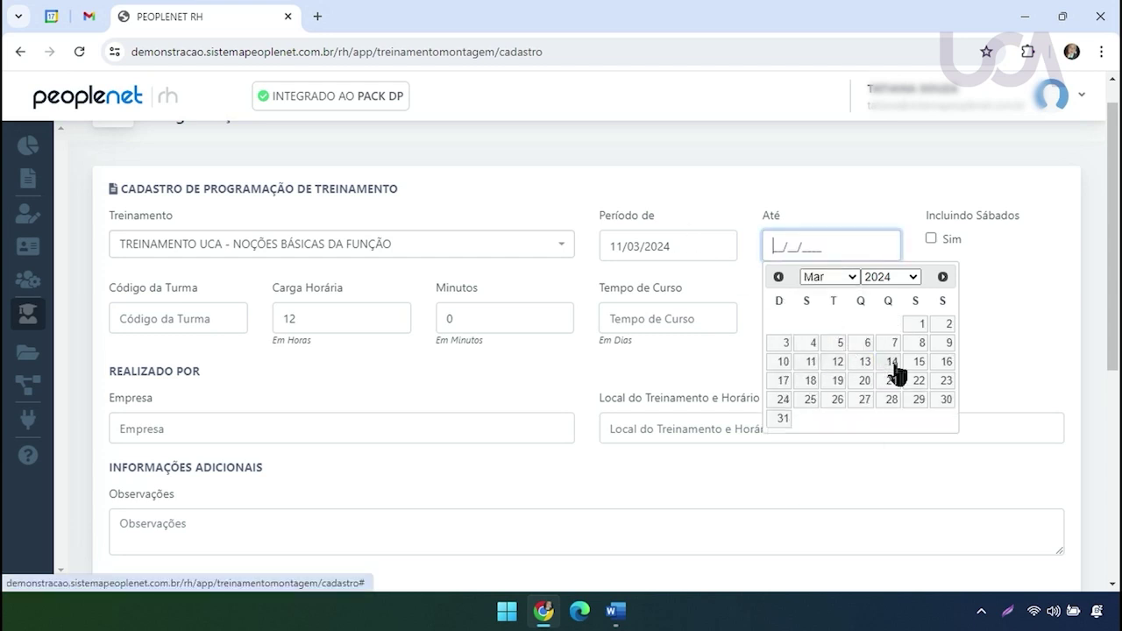
click(870, 368)
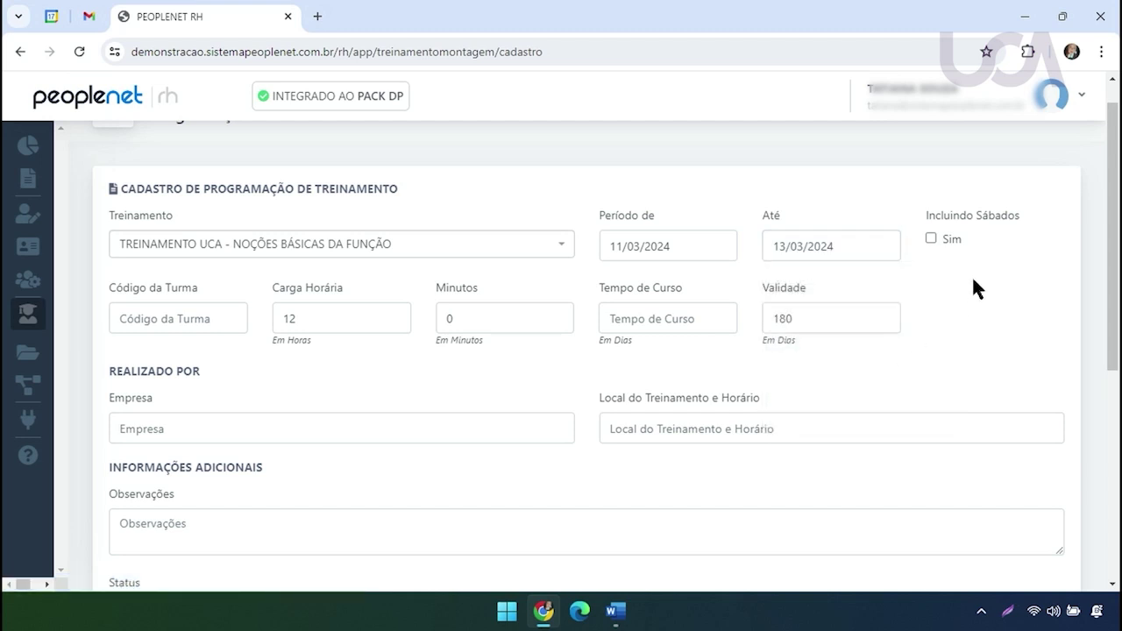
drag(1119, 239, 1118, 276)
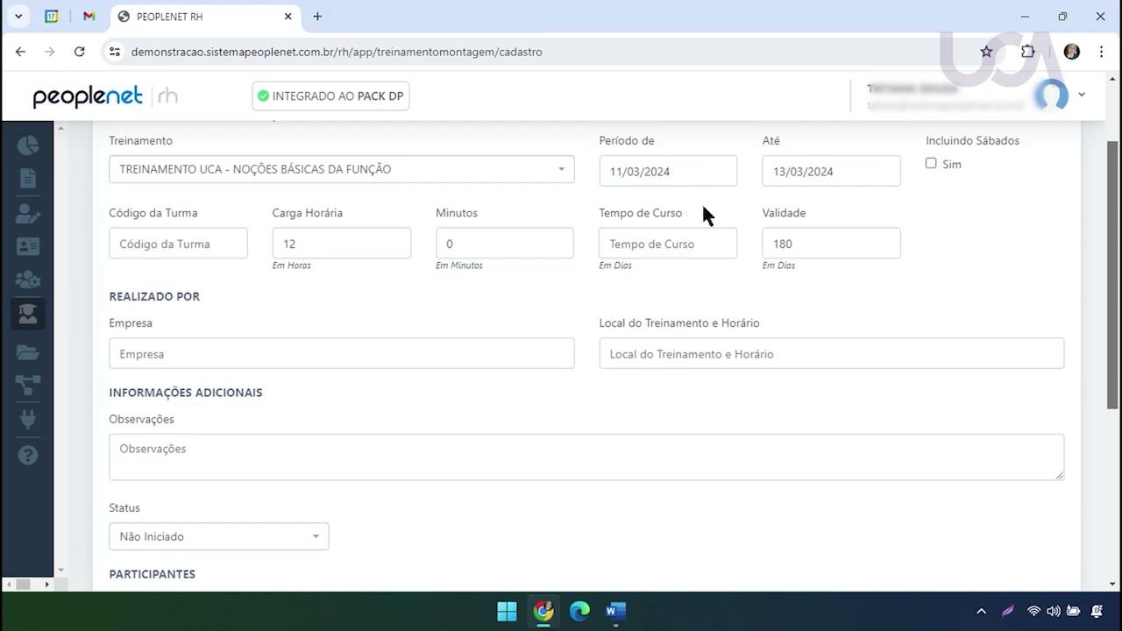
Enter UCA0324 as the class code
click(202, 247)
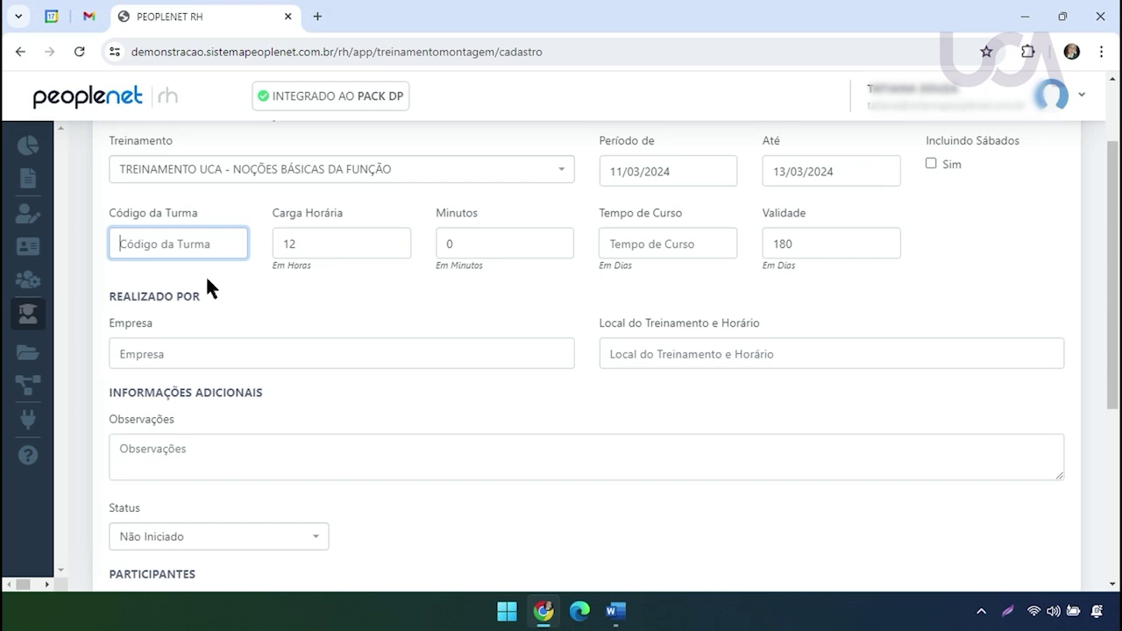
drag(114, 209, 198, 207)
click(171, 238)
scroll(1115, 350, up, 1)
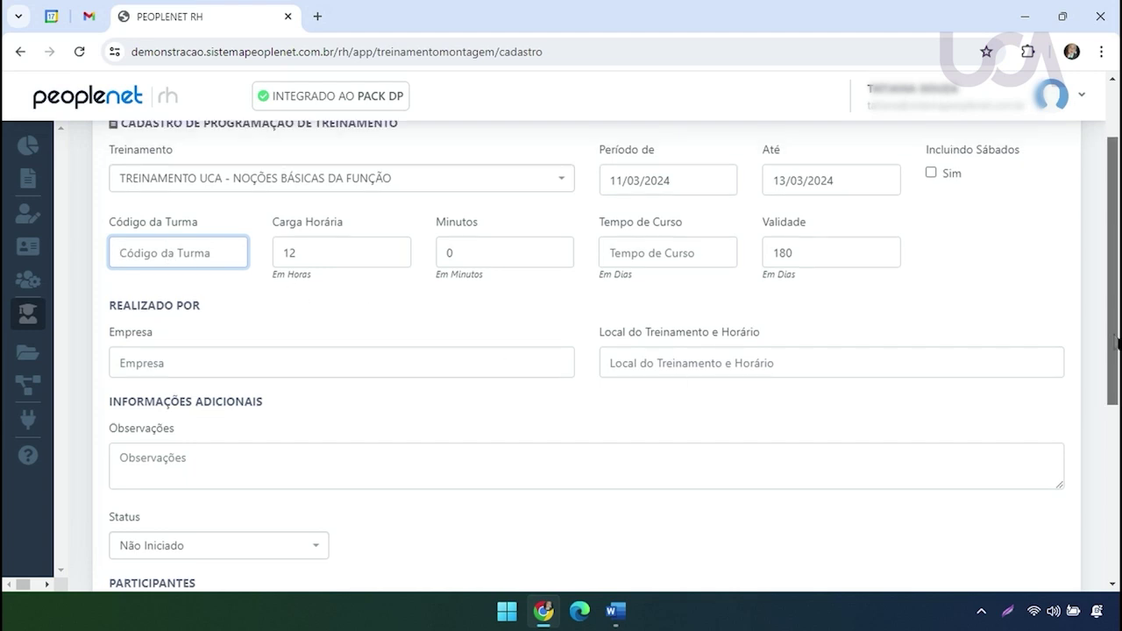
text(UCA)
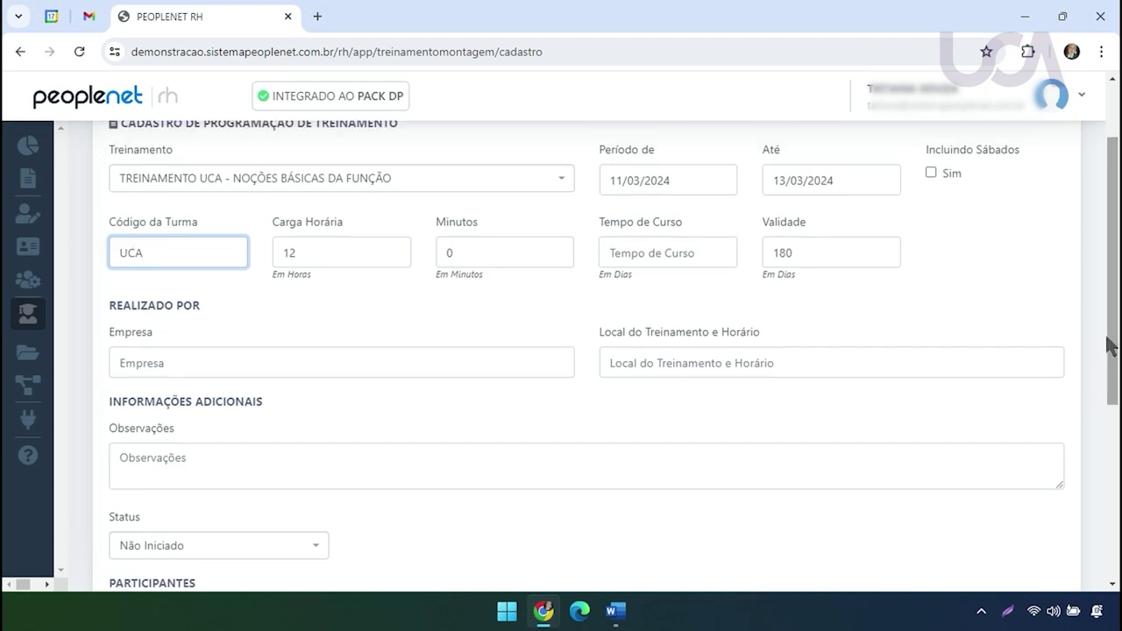
text(0324)
drag(268, 227, 344, 227)
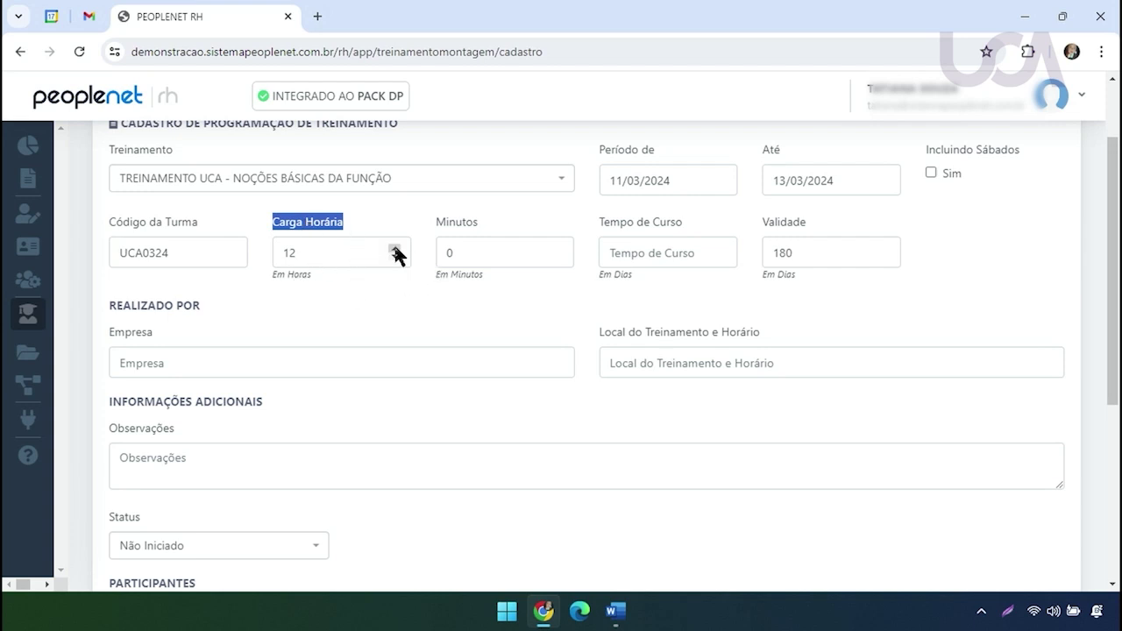
Set the workload to 15 hours and 30 minutes
click(394, 249)
click(393, 248)
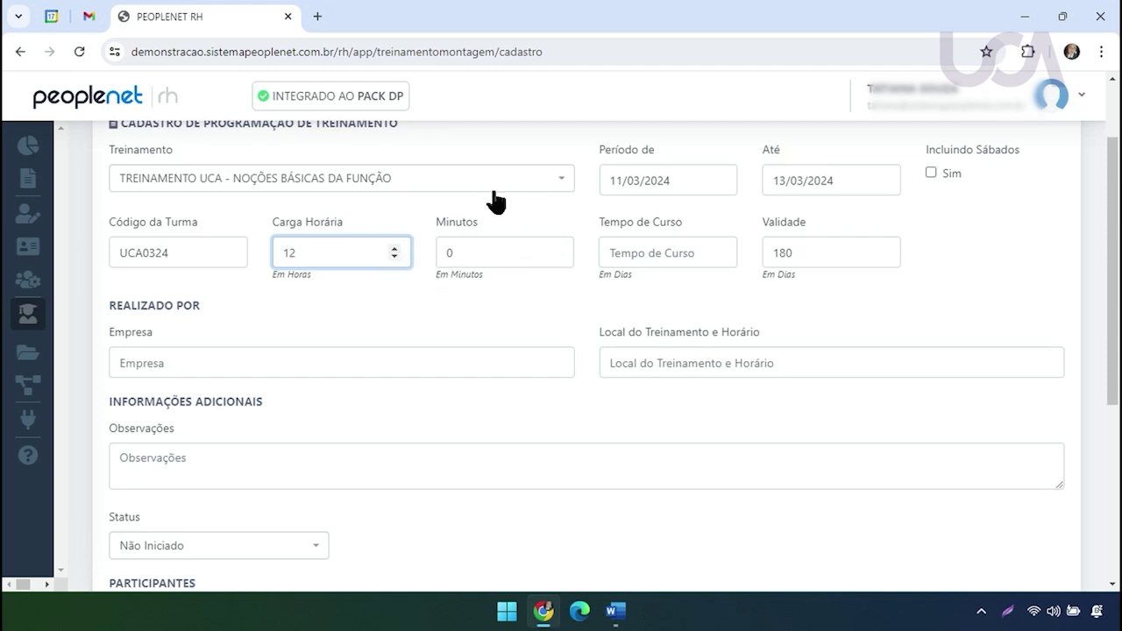
scroll(833, 230, up, 1)
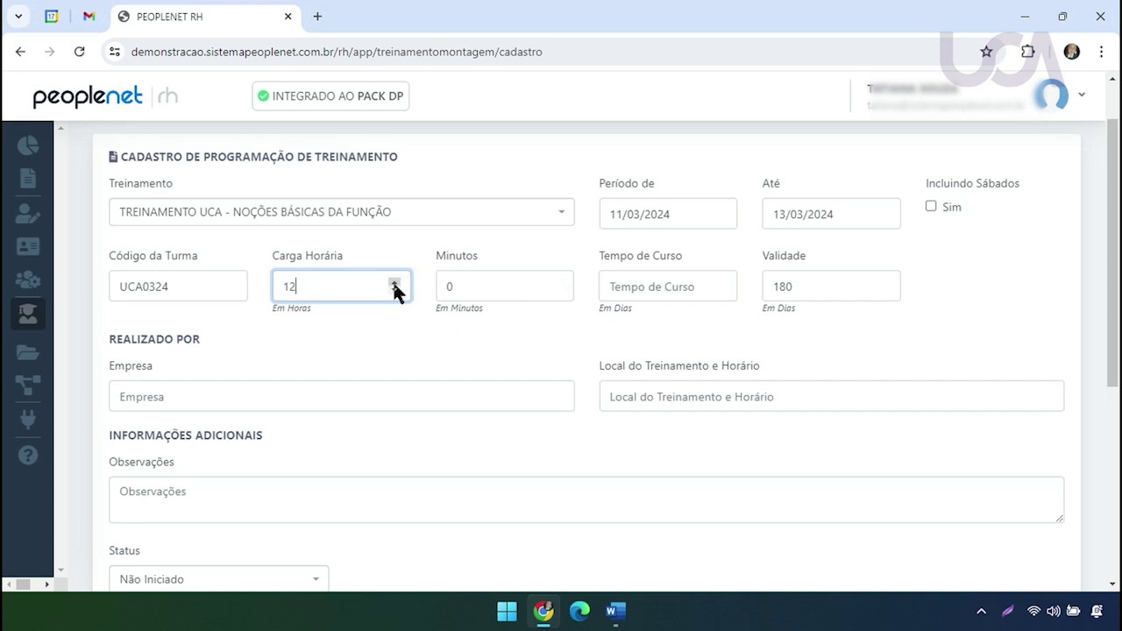
double_click(448, 287)
text(30)
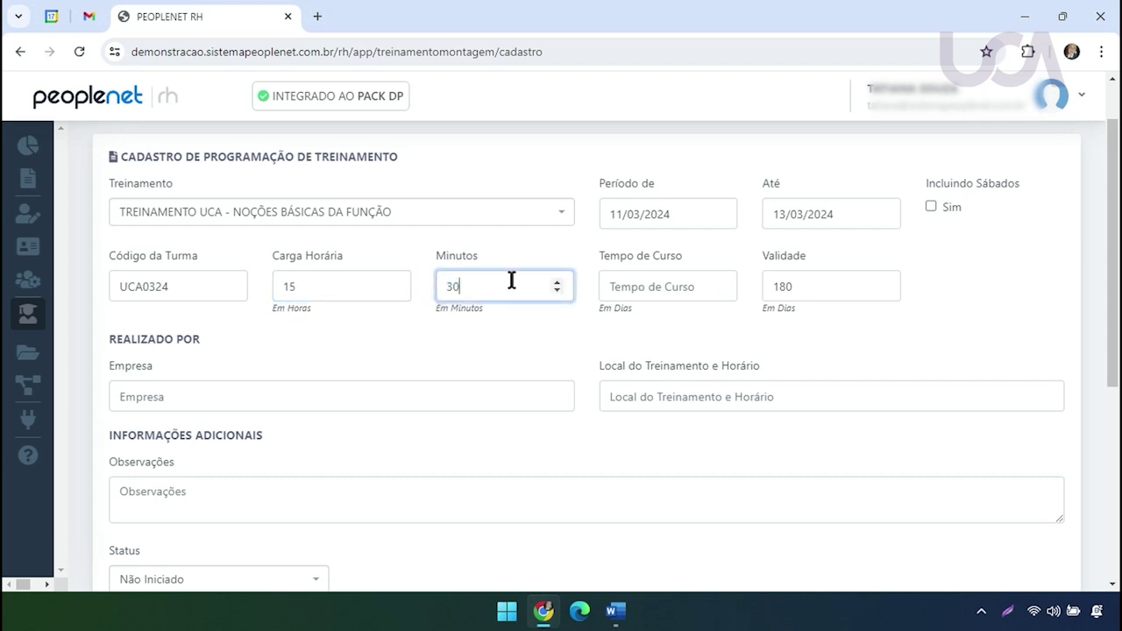
drag(1112, 287, 1114, 308)
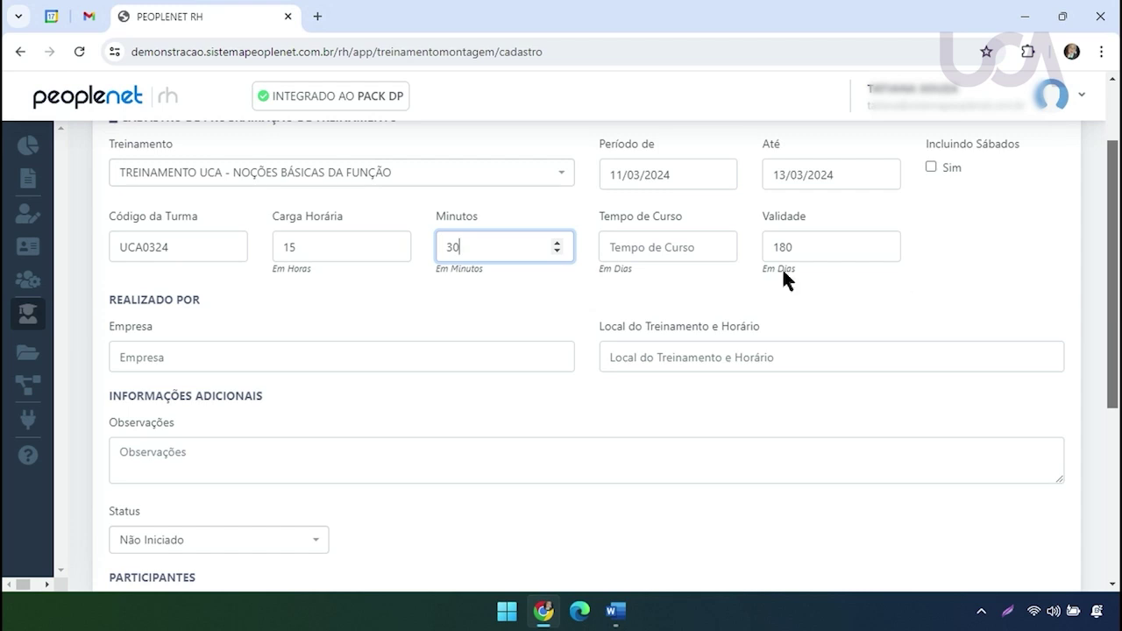
Set the course length to 3 days
click(678, 244)
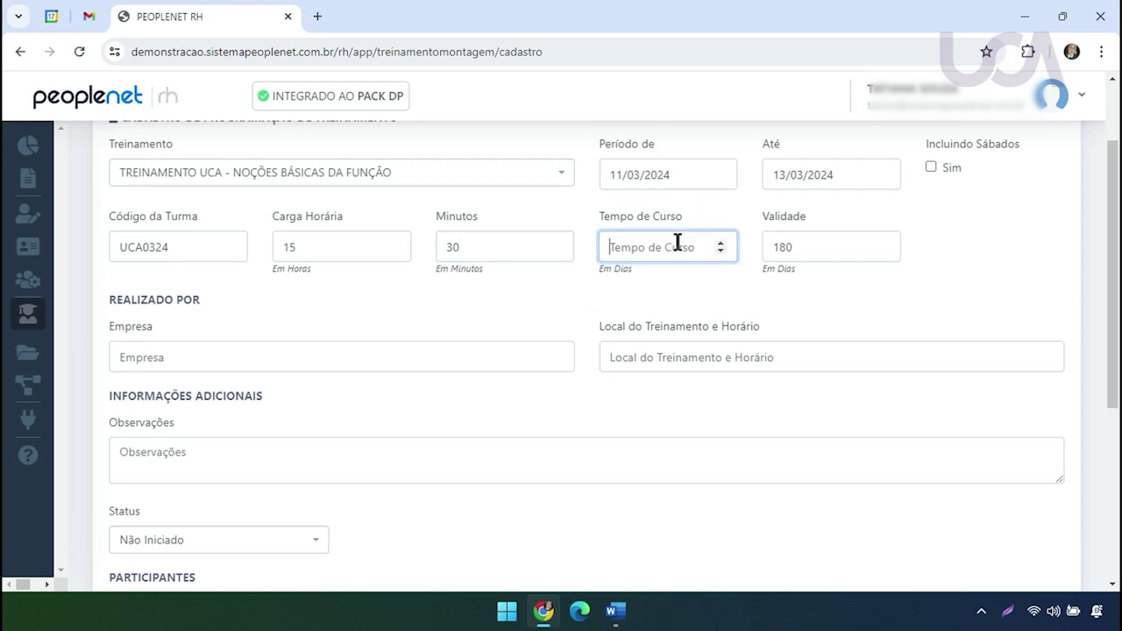
text(3)
drag(1114, 263, 1116, 303)
Enter UCA as the company and 'UCA - SALA CARLOS' as the training location
click(304, 276)
text(UCA)
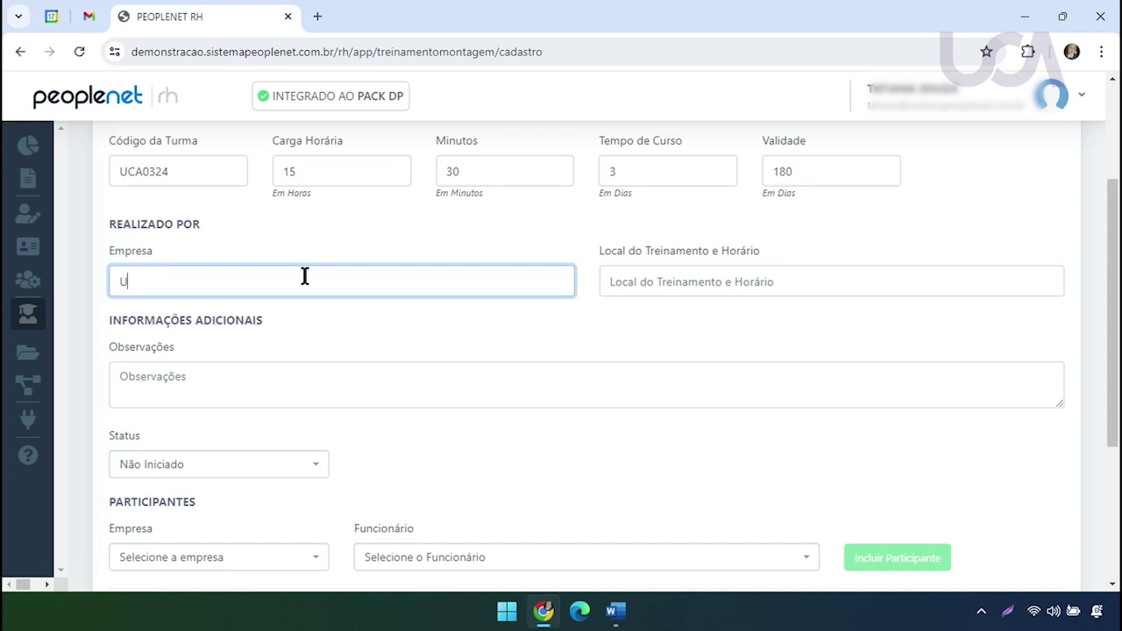
click(665, 284)
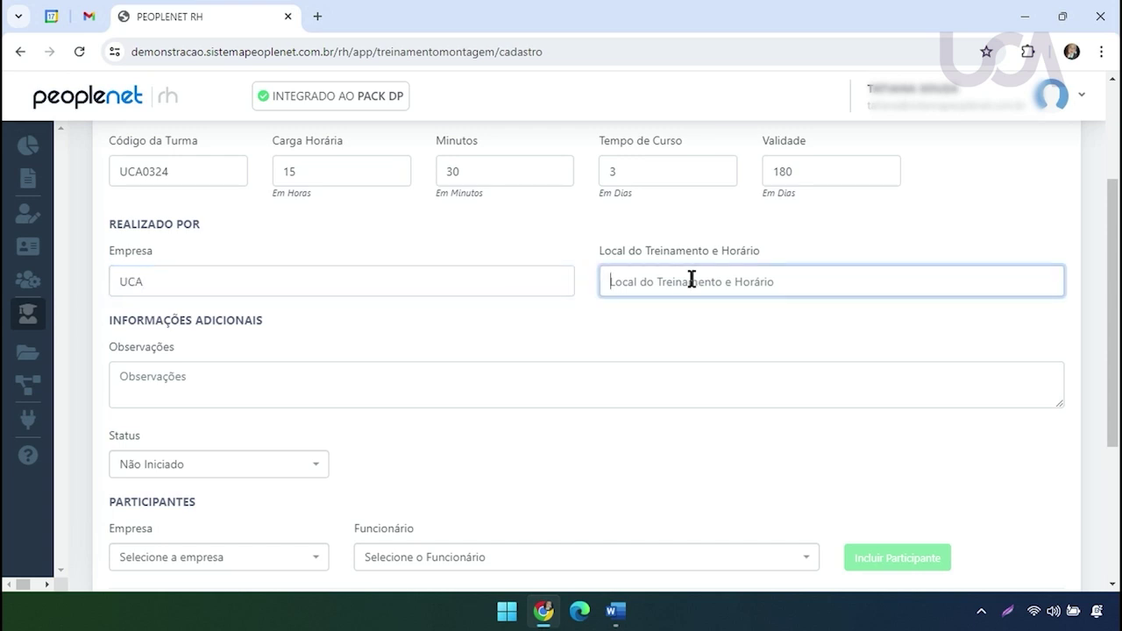
text(UCA )
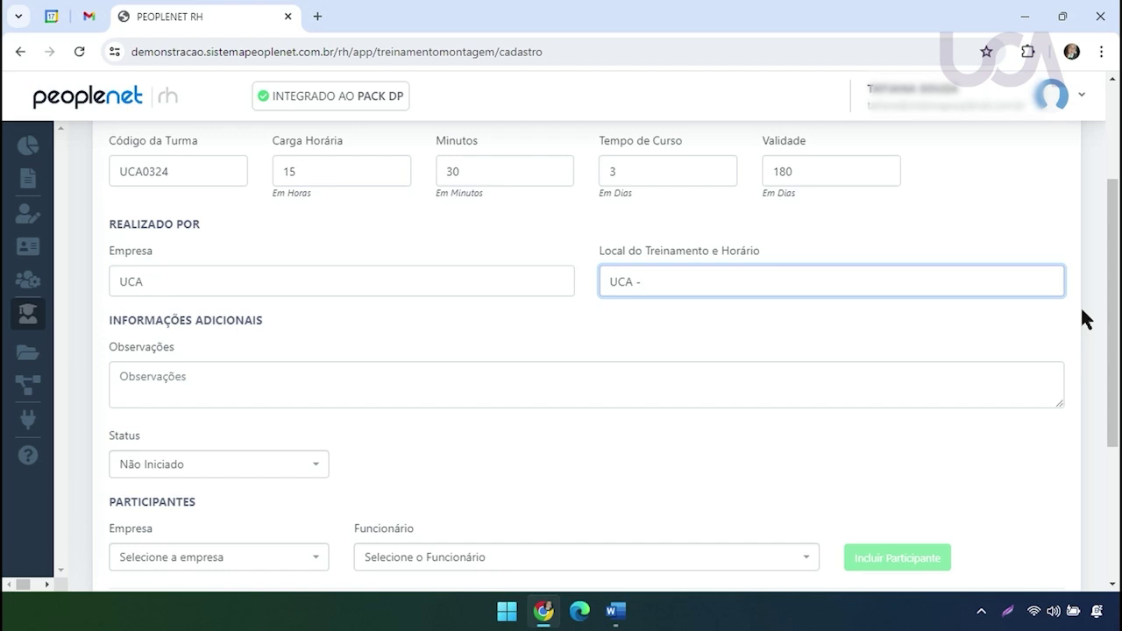
text(- SALA CARLOS)
scroll(1118, 355, down, 1)
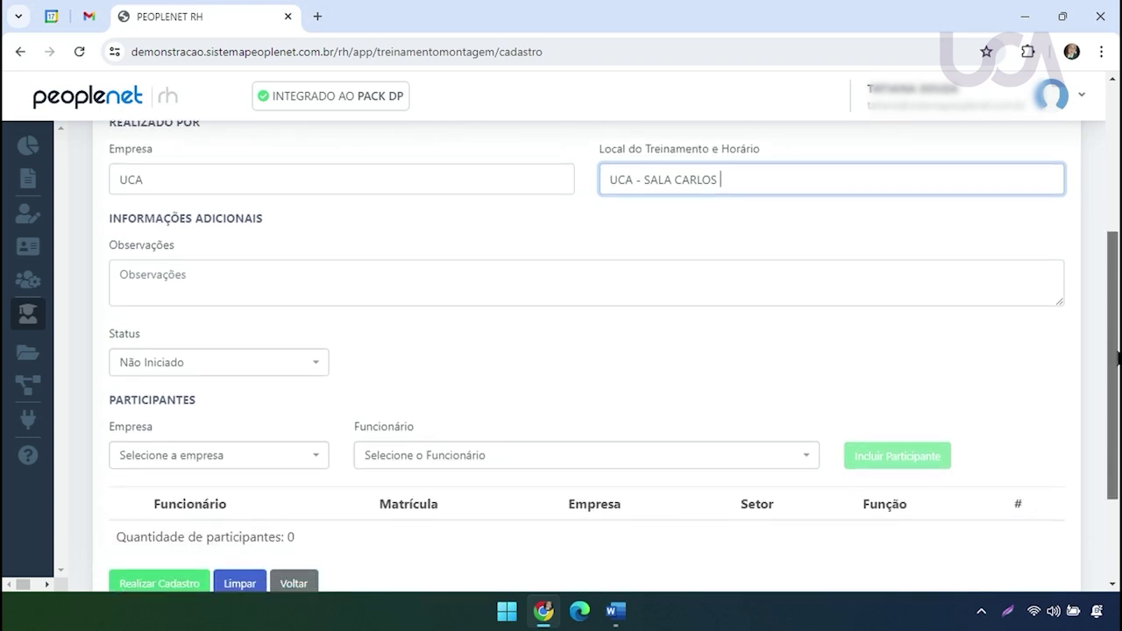
drag(109, 208, 263, 216)
Write 'TREINAMENTO REALIZADO COM AS FILIAIS 1, 2 E 3 SETOR...' in Observações, fixing a typo
click(237, 270)
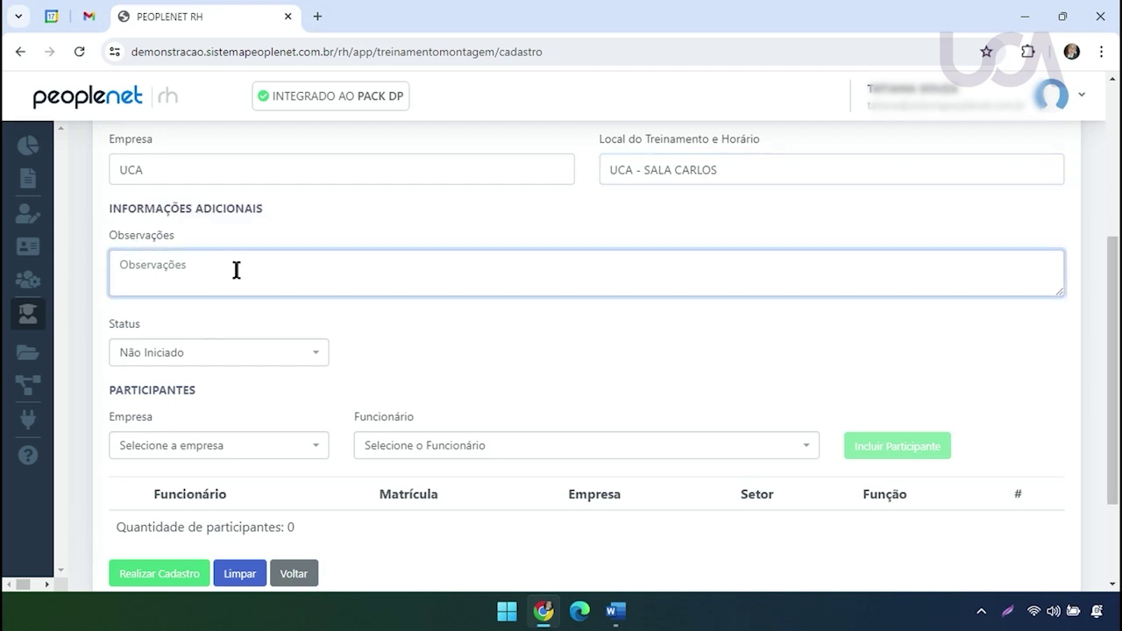
scroll(1120, 372, down, 1)
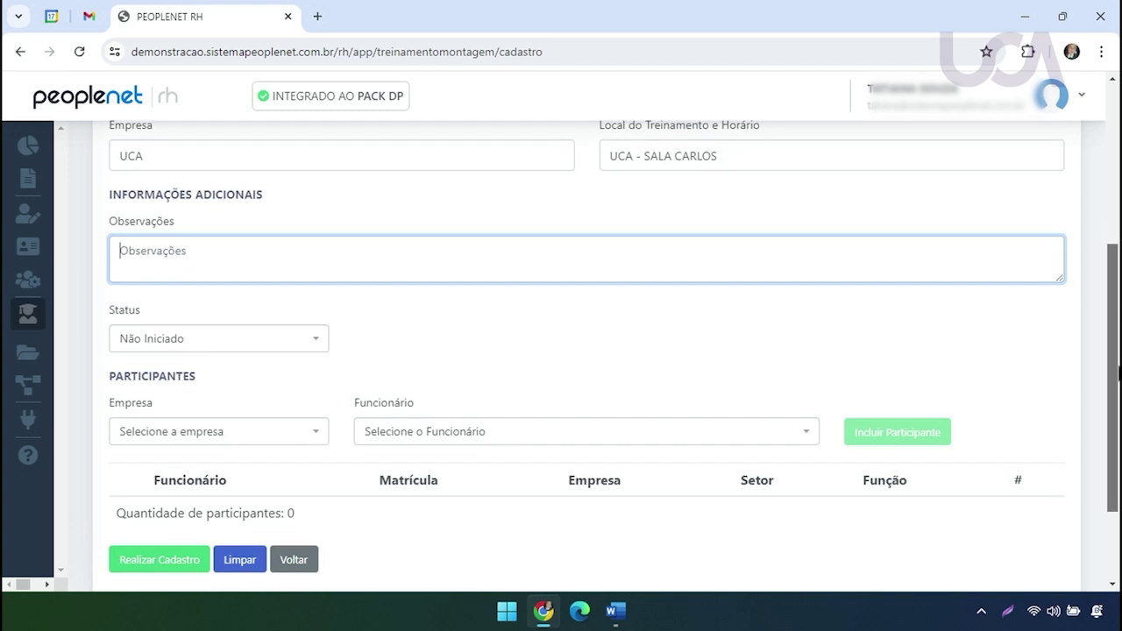
scroll(1119, 373, down, 1)
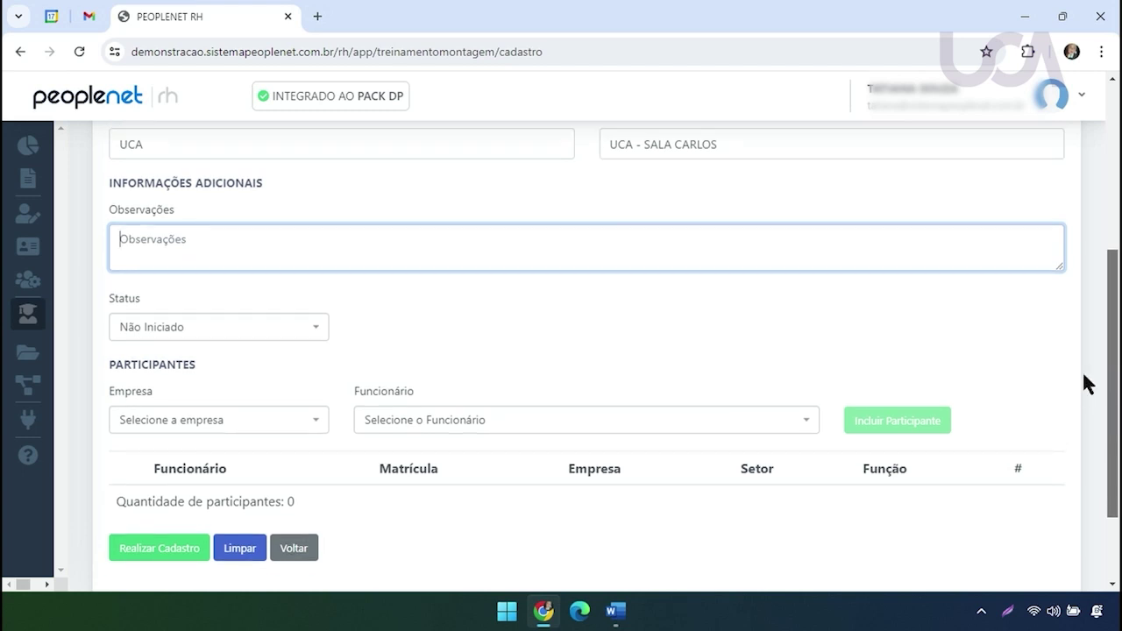
scroll(1119, 373, down, 1)
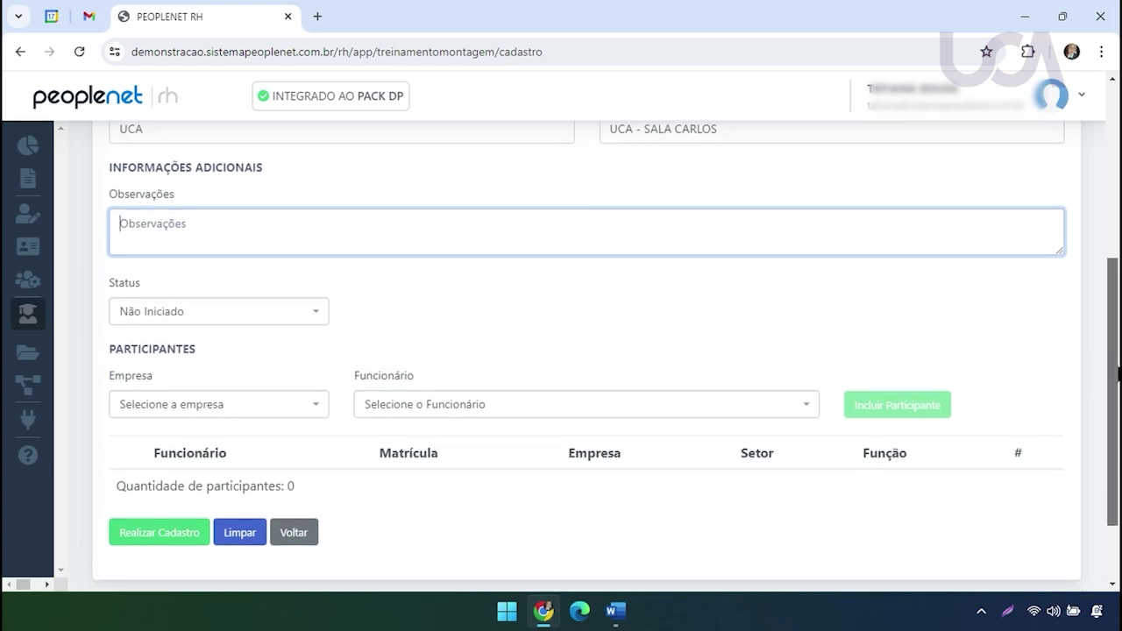
scroll(1119, 374, up, 1)
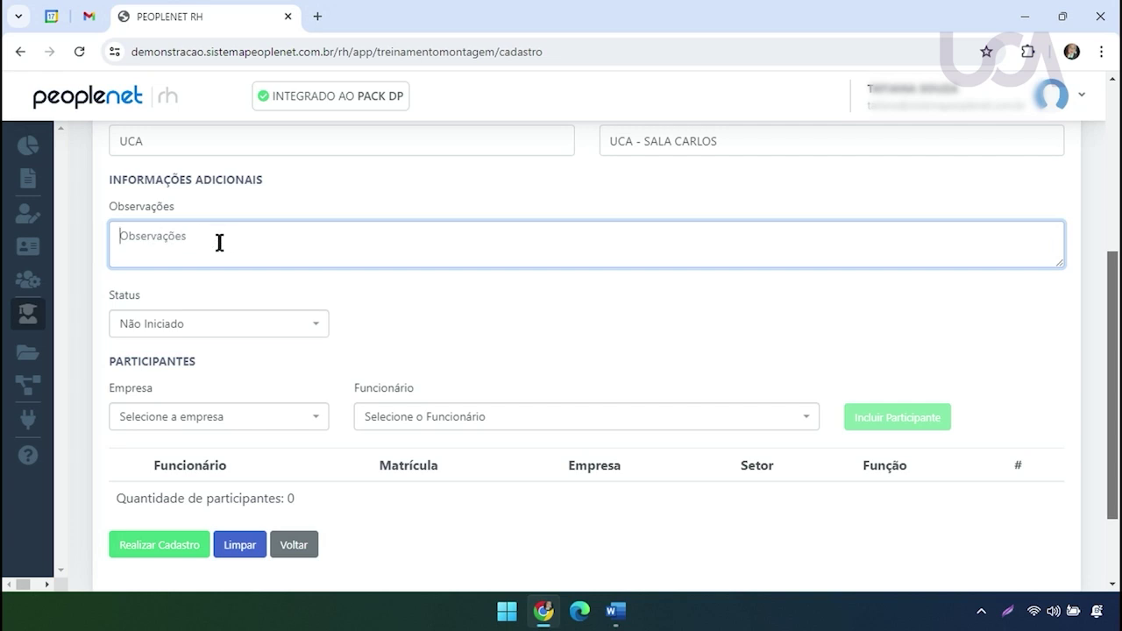
drag(110, 205, 158, 208)
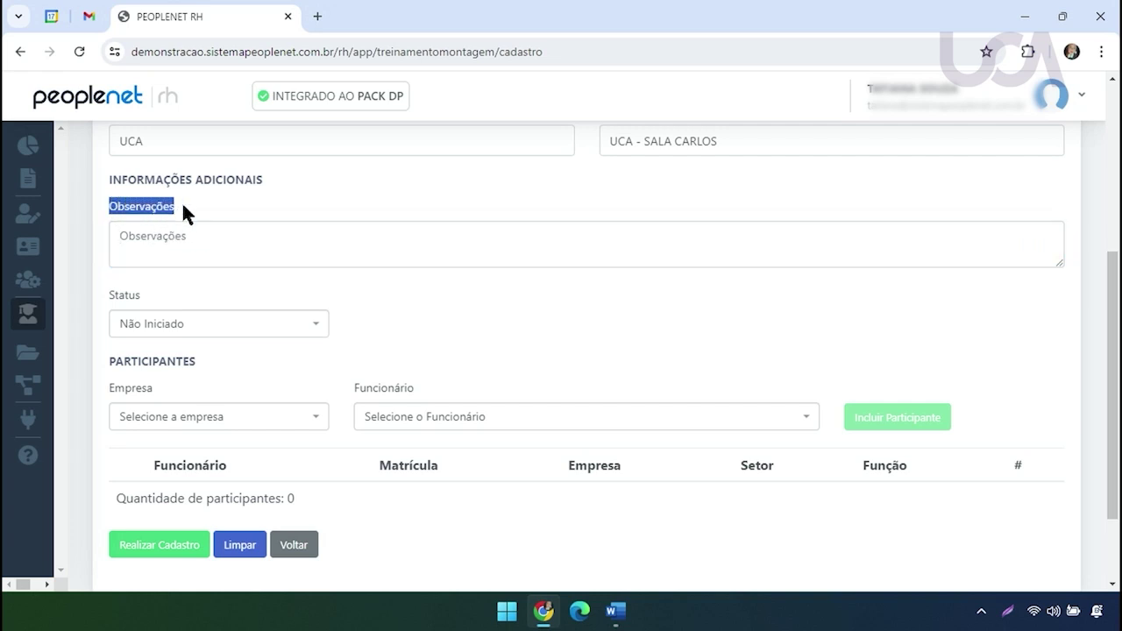
click(197, 252)
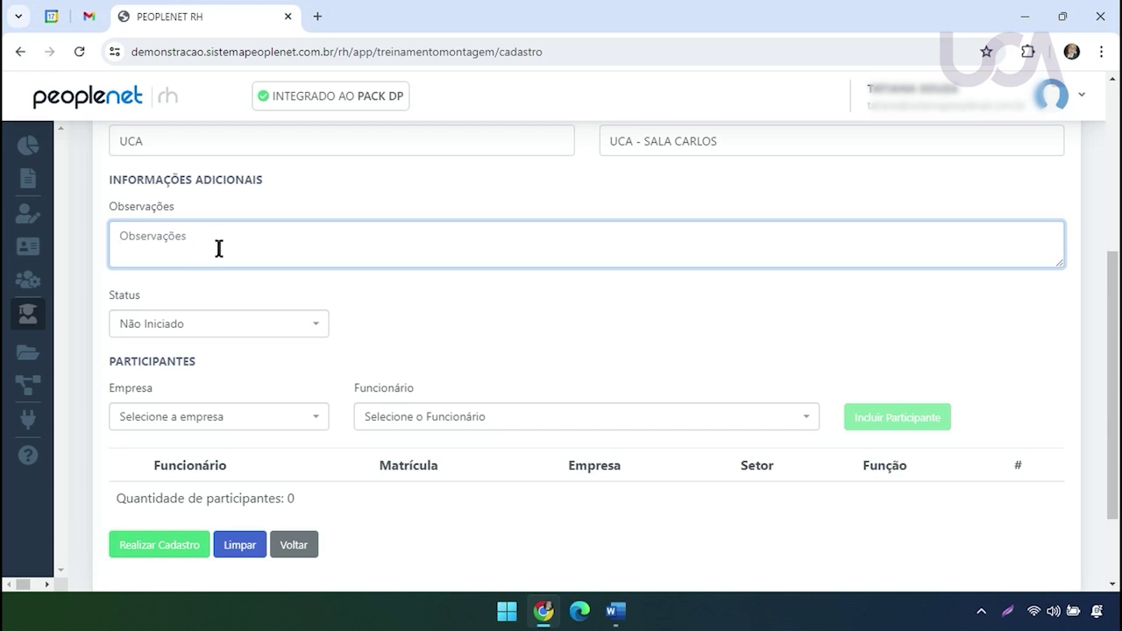
text(TREINAMENTO REALIZADO COM A)
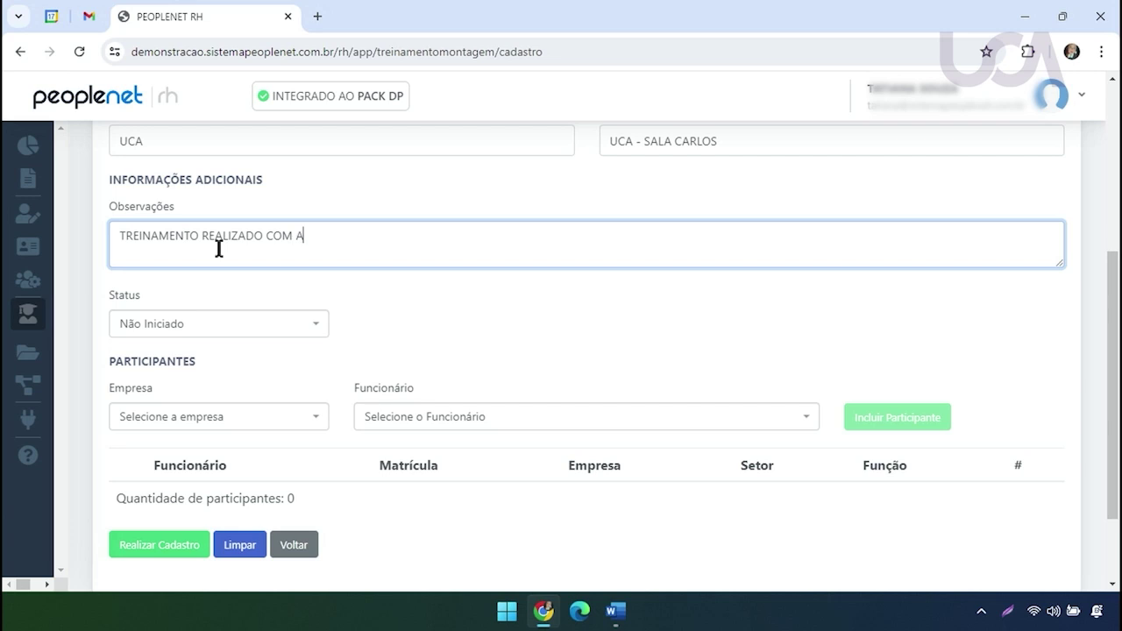
text(S FILIAIS)
text( 1./)
text( 2 E 3)
text( SETORES)
Correct the note's ending to 'SETOR COMERCIAL'
key(BackSpace)
key(BackSpace)
key(BackSpace)
text(COMERCIAL)
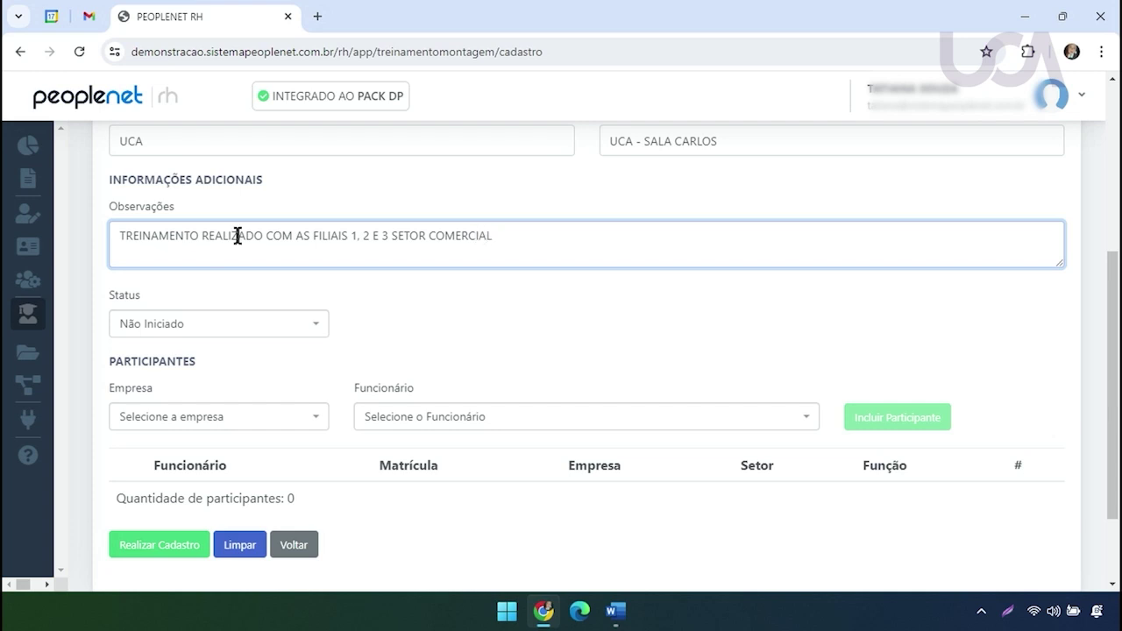
drag(491, 239, 118, 242)
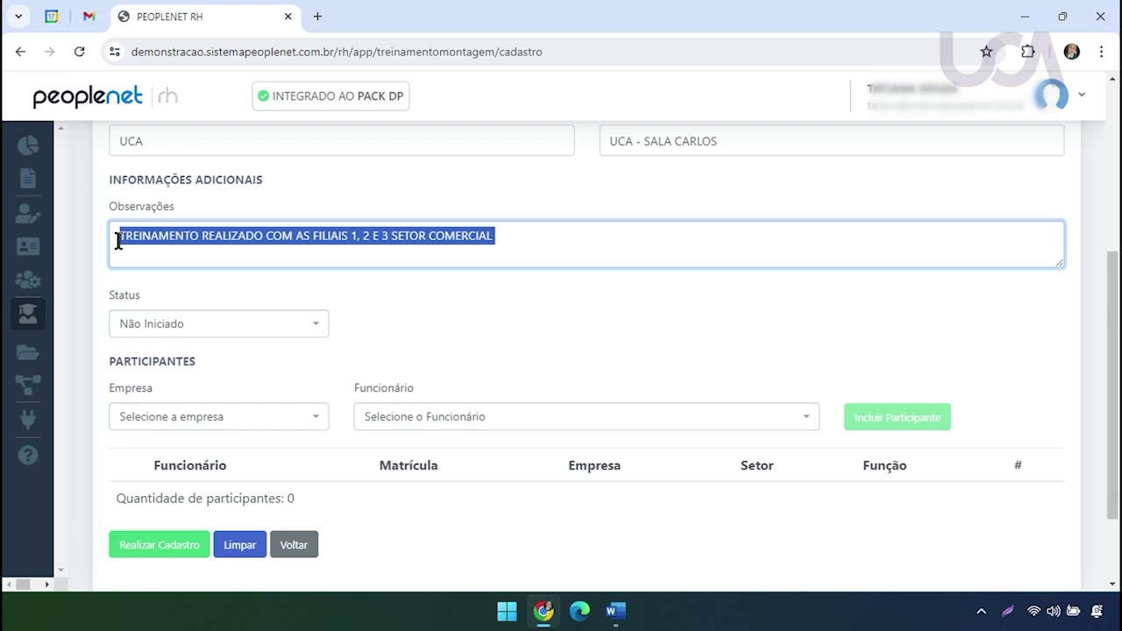
scroll(1117, 232, up, 2)
drag(1119, 224, 1119, 324)
drag(107, 298, 136, 302)
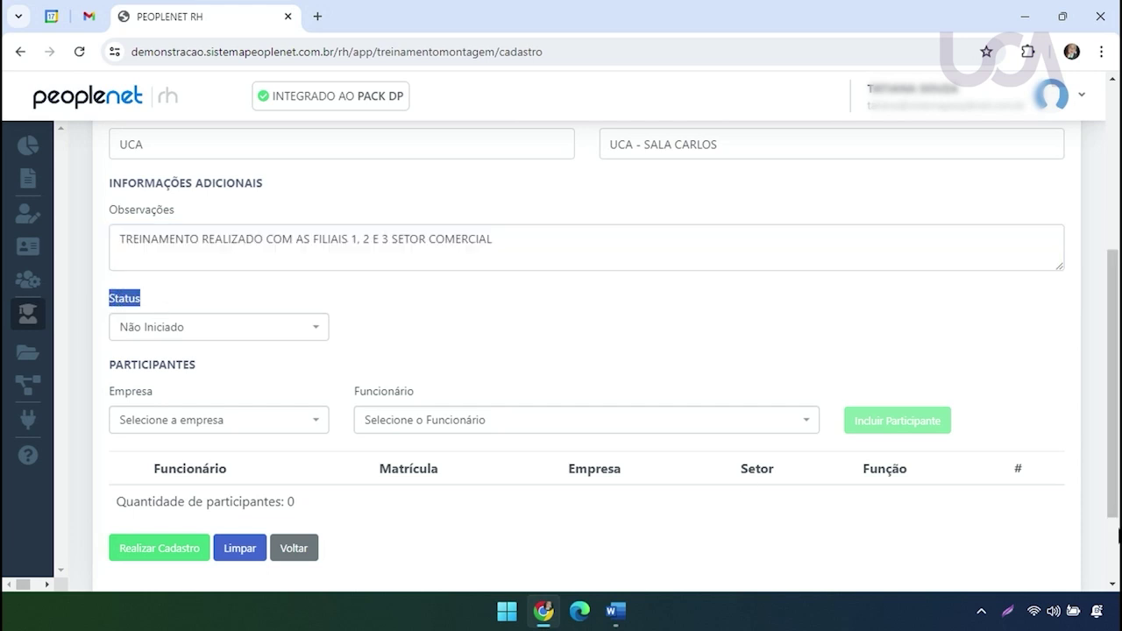
Set the class status to Realizado
scroll(1118, 487, up, 3)
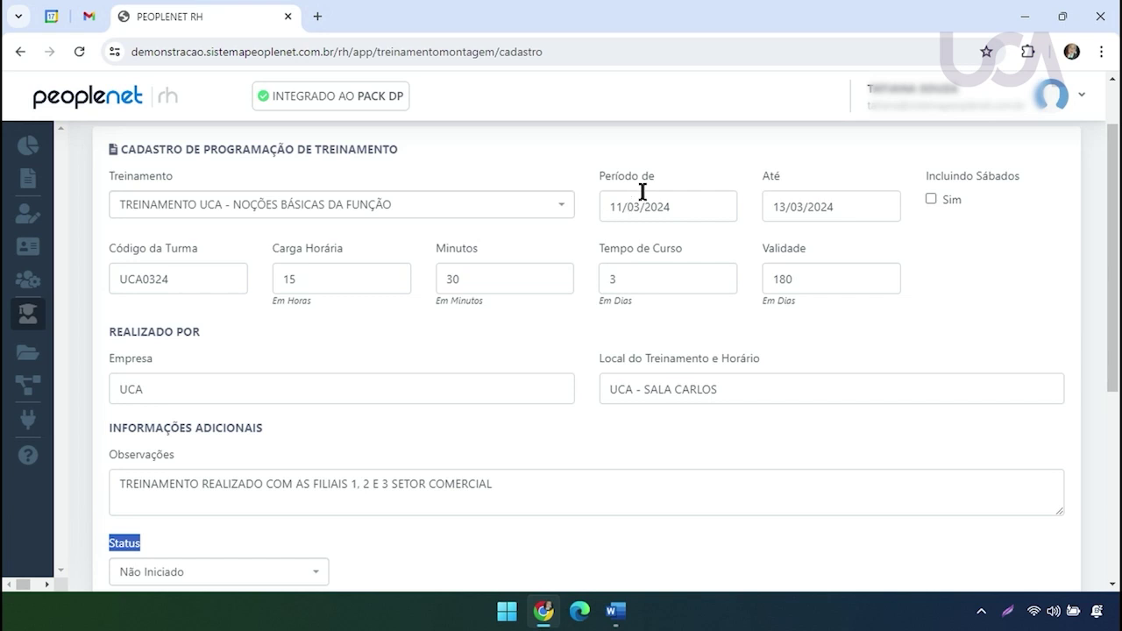
scroll(1102, 320, down, 3)
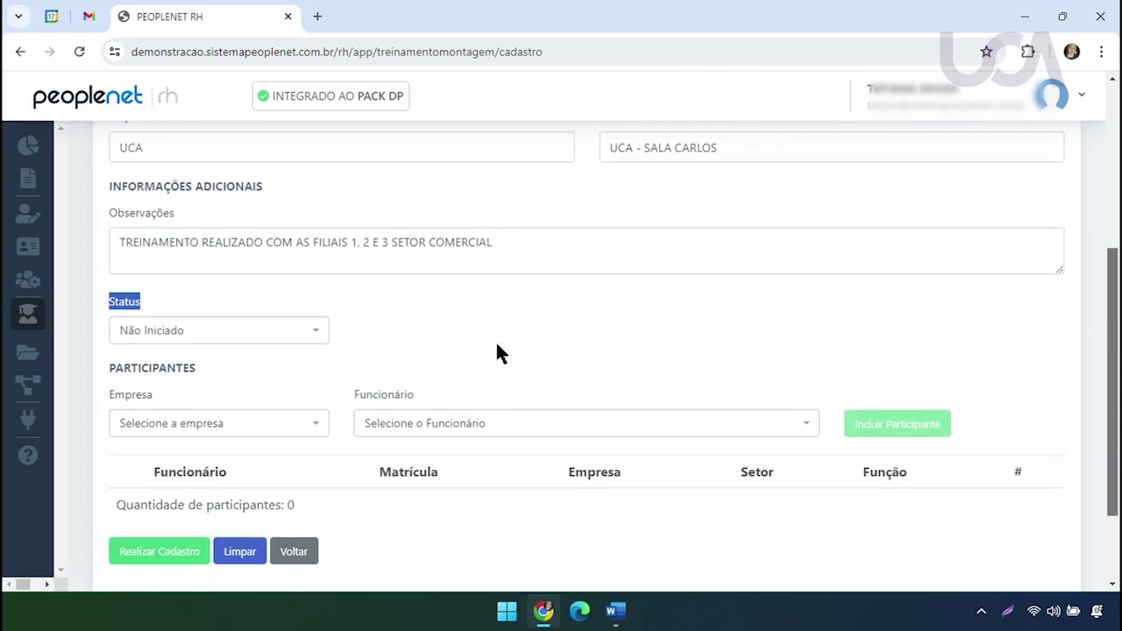
click(260, 334)
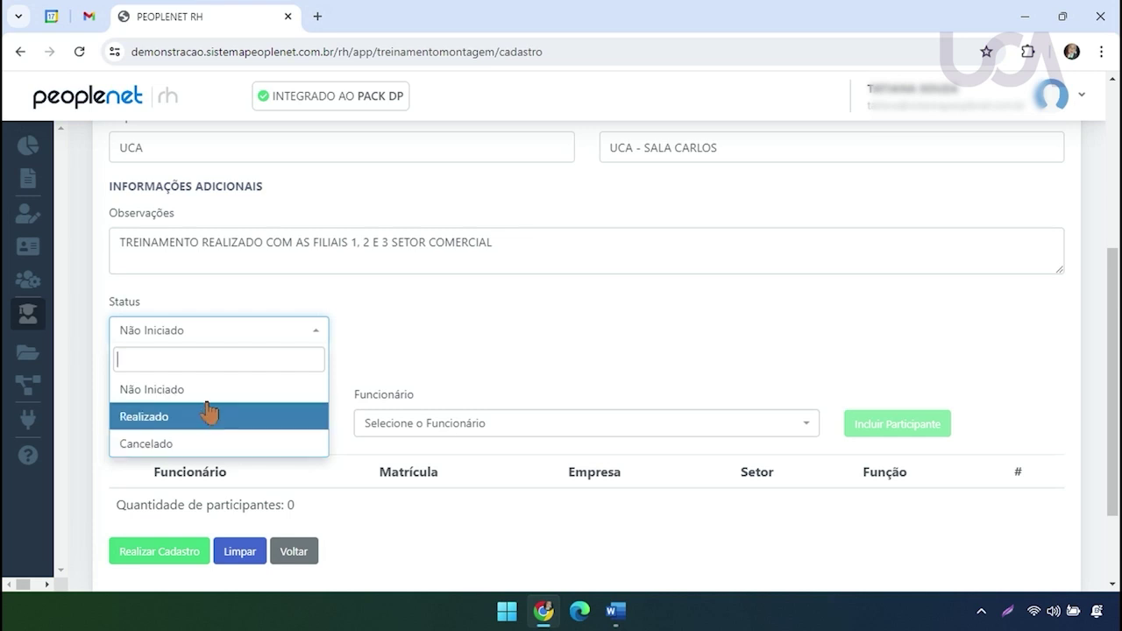
click(166, 419)
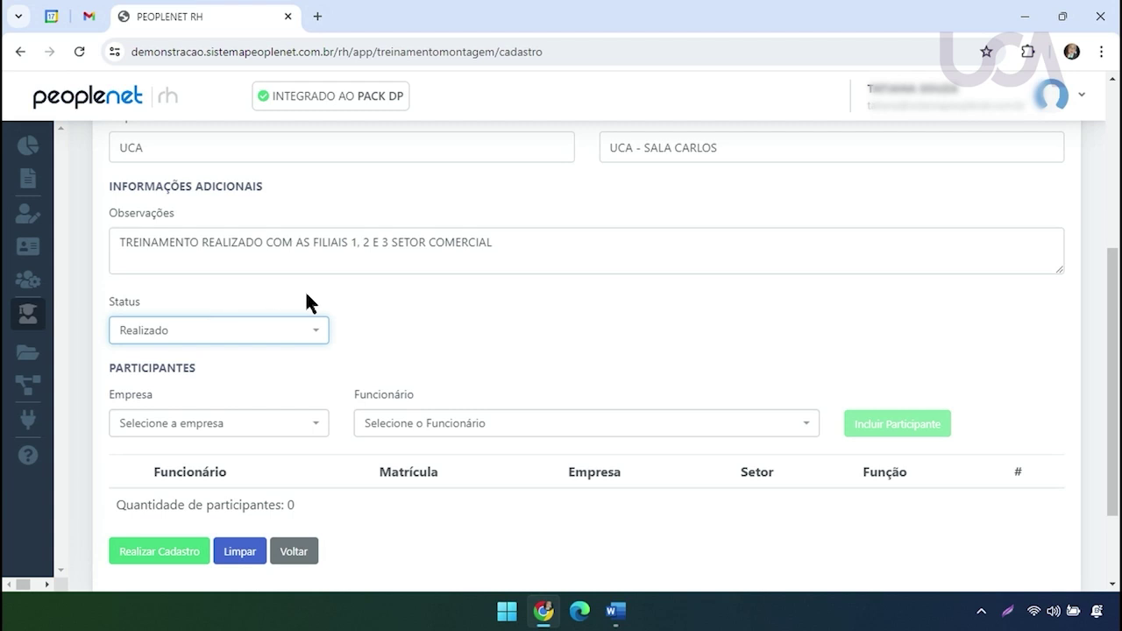
Review the empty PARTICIPANTES section and the observations text
scroll(1113, 344, down, 2)
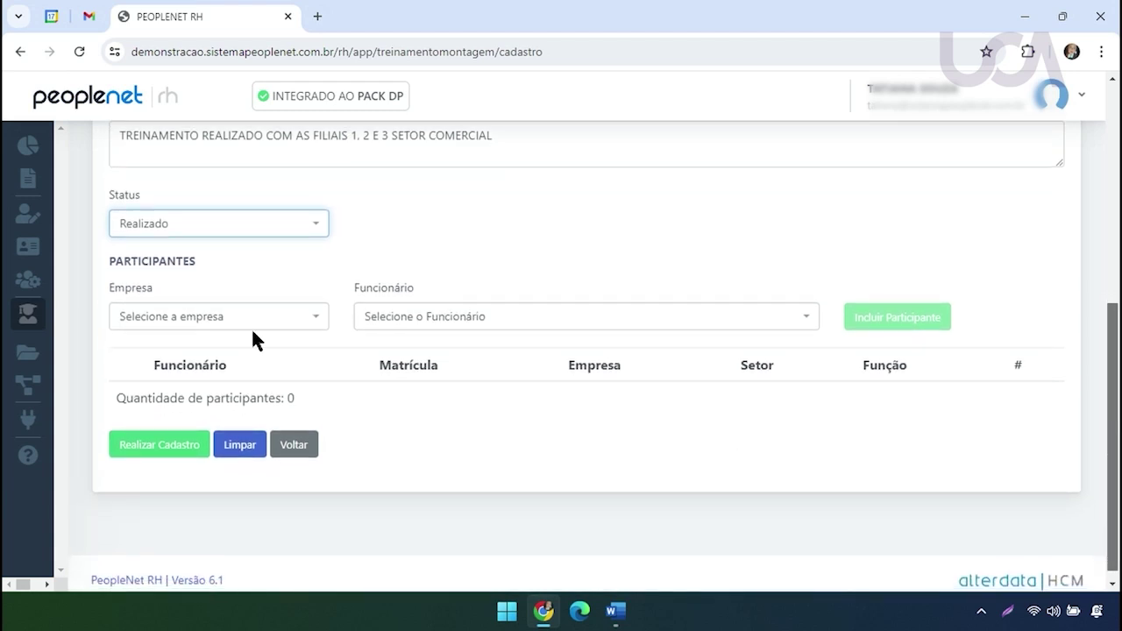
drag(113, 261, 196, 261)
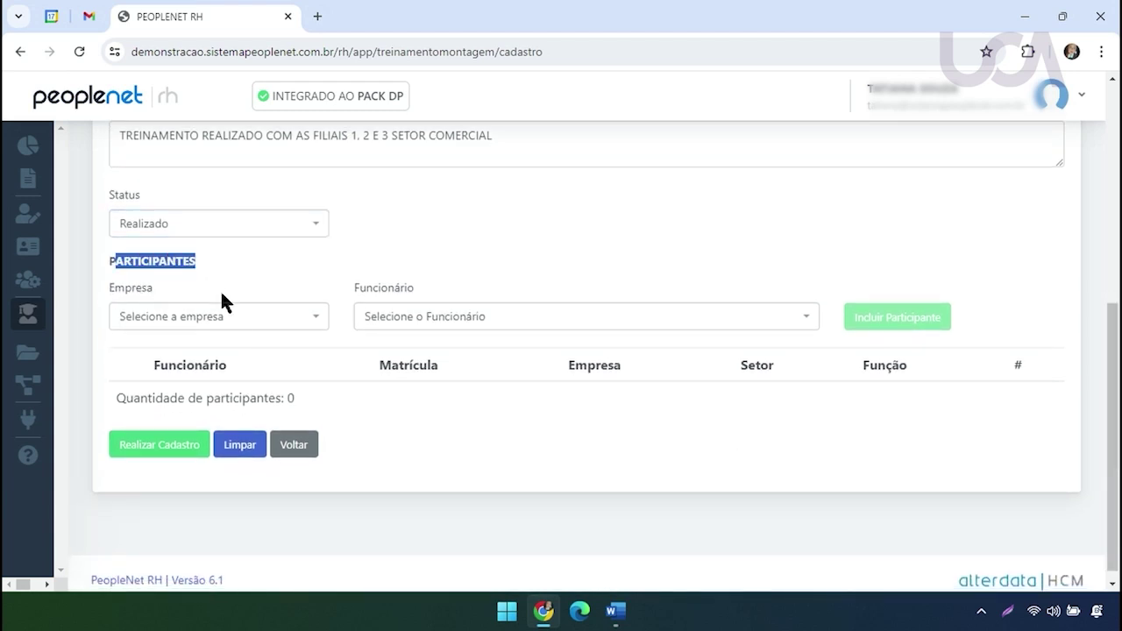
scroll(1118, 415, up, 1)
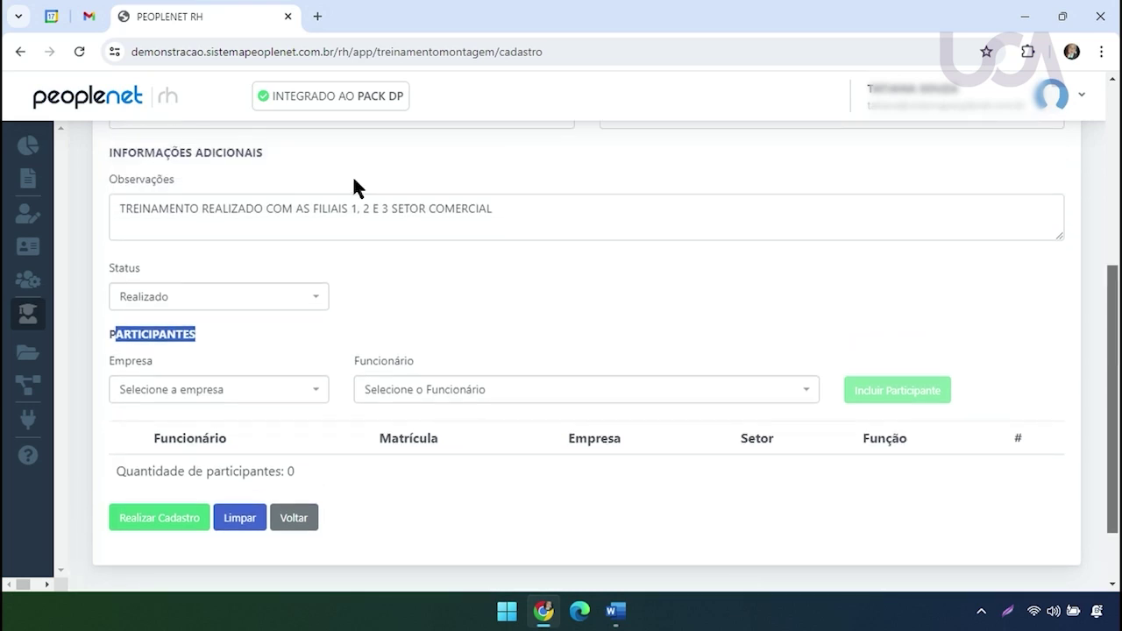
drag(209, 208, 479, 212)
click(444, 213)
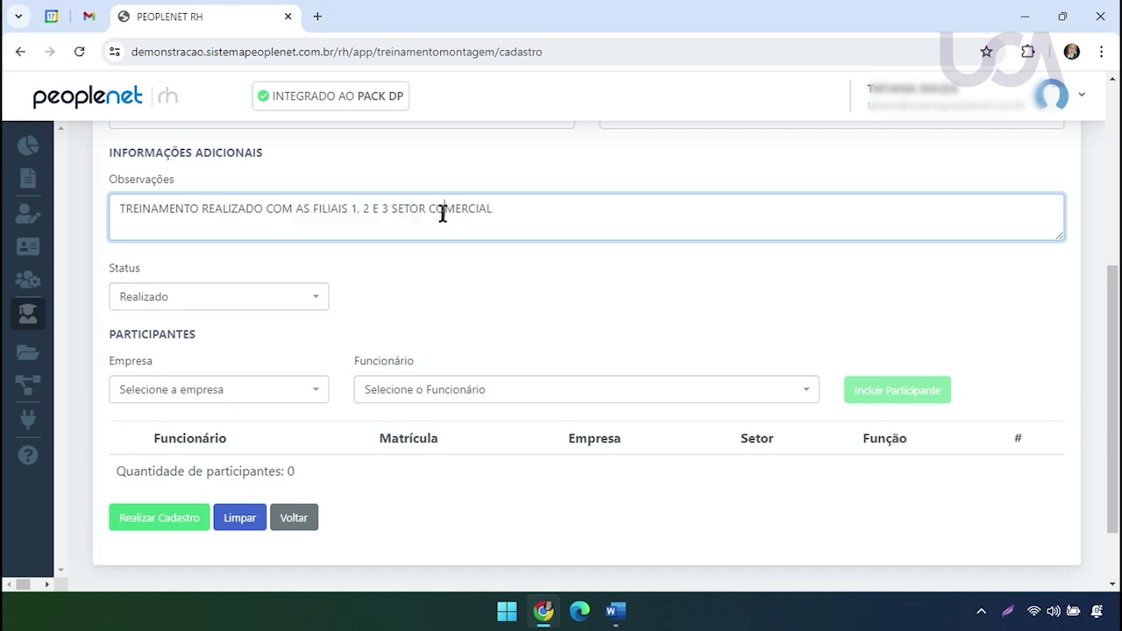
Add an employee from ALTERDATA INTEGRAÇÃO FLIT E RH as a participant
click(271, 393)
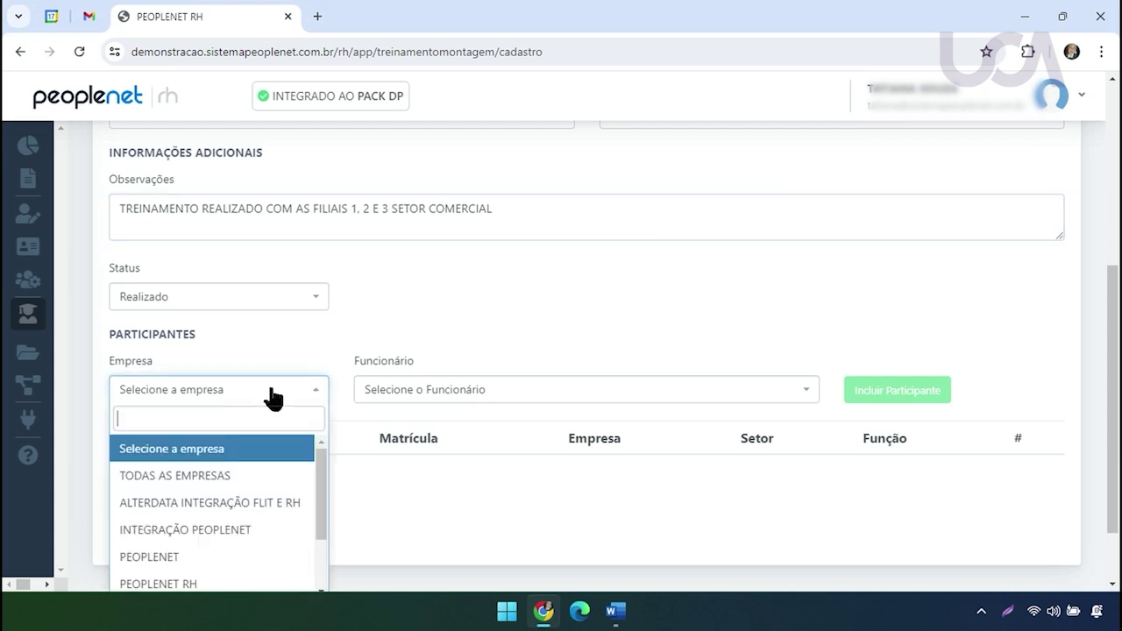
scroll(321, 491, down, 2)
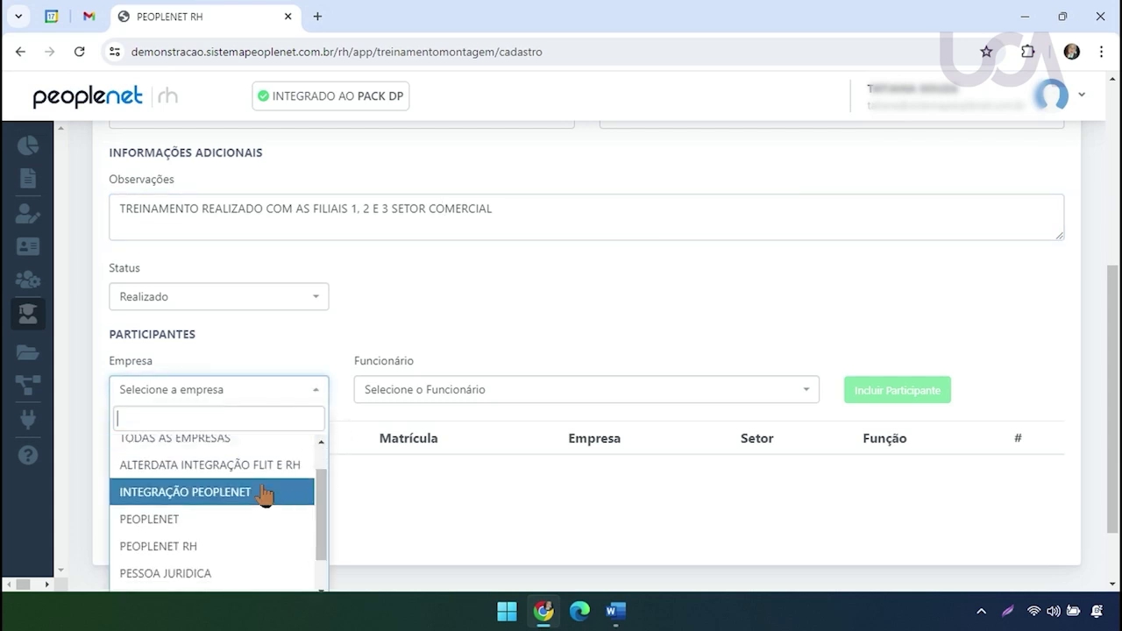
click(195, 465)
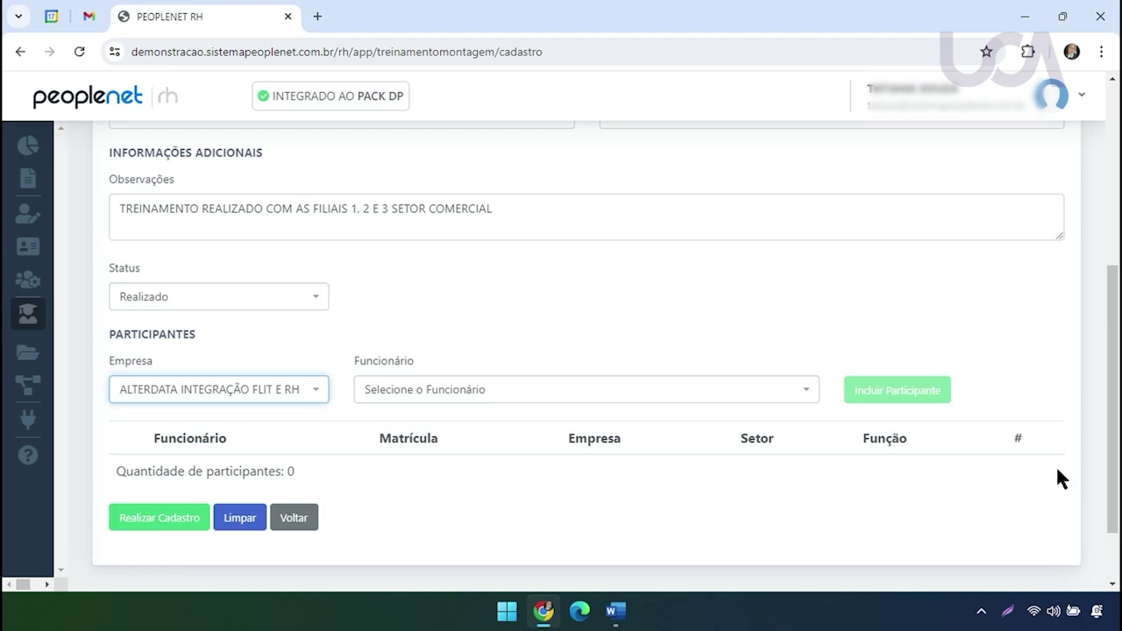
click(719, 394)
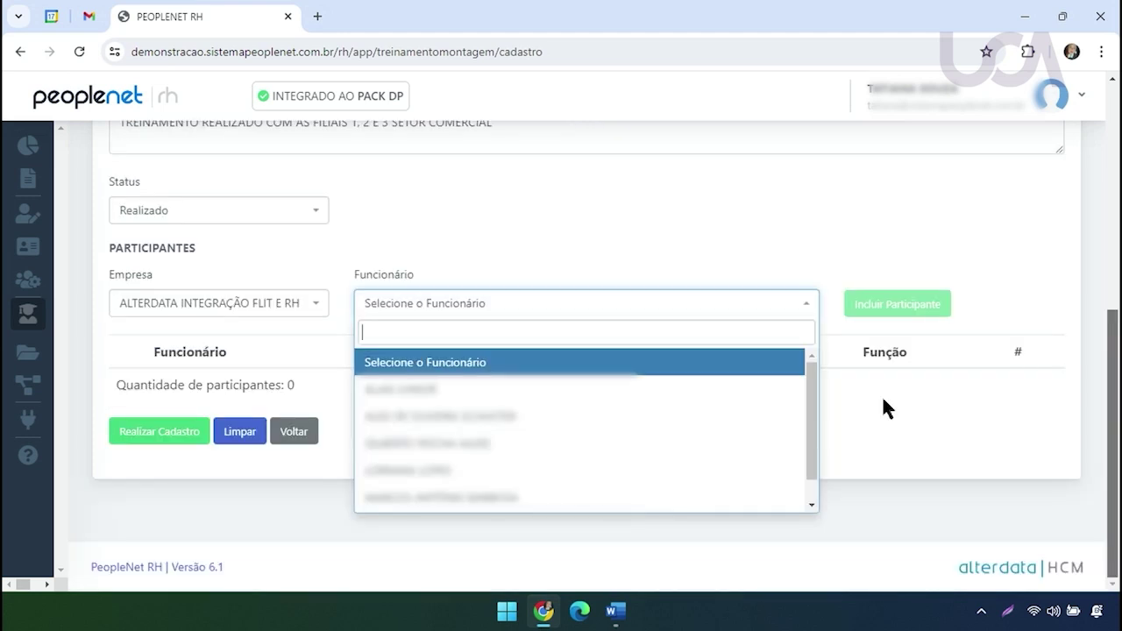
drag(811, 419, 814, 481)
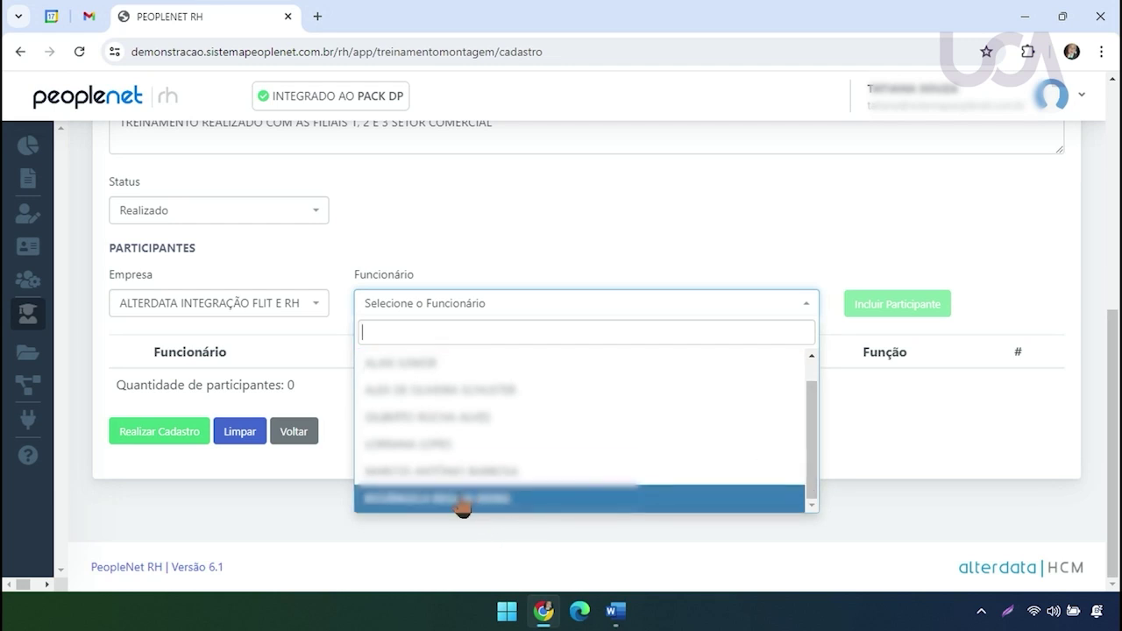
click(459, 471)
click(884, 304)
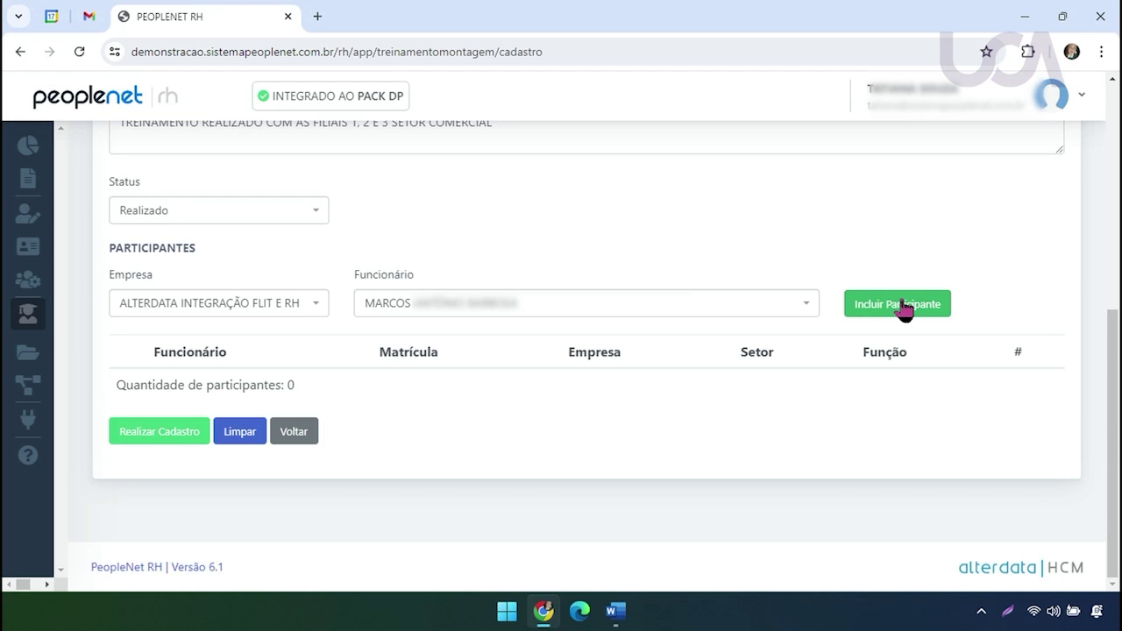
Add an employee from INTEGRAÇÃO PEOPLENET as the second participant
scroll(727, 421, down, 1)
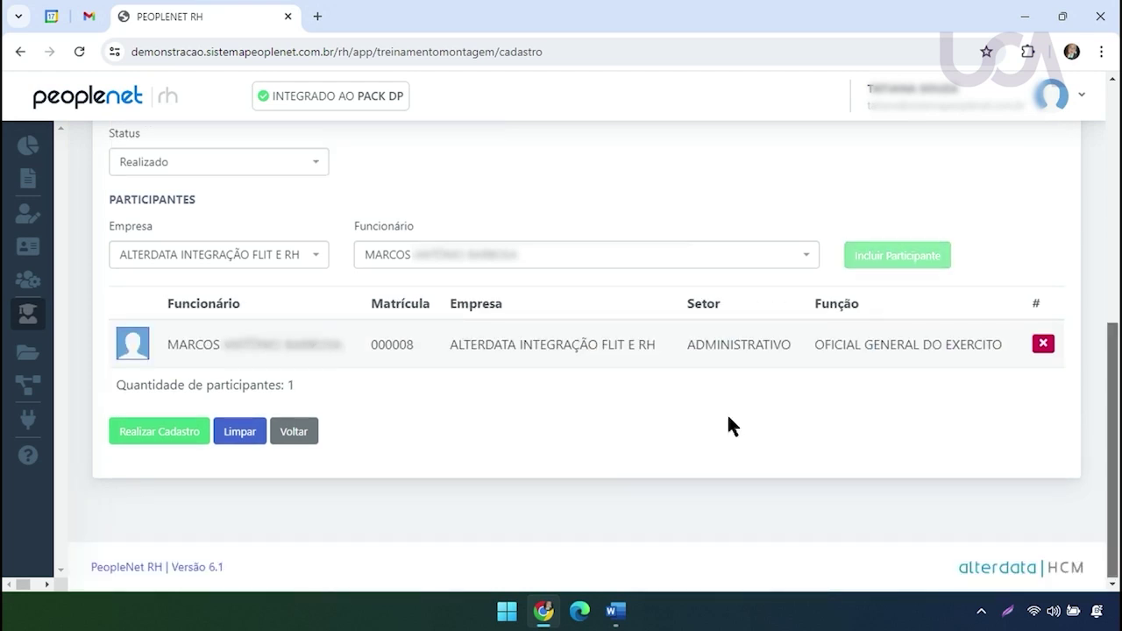
click(286, 256)
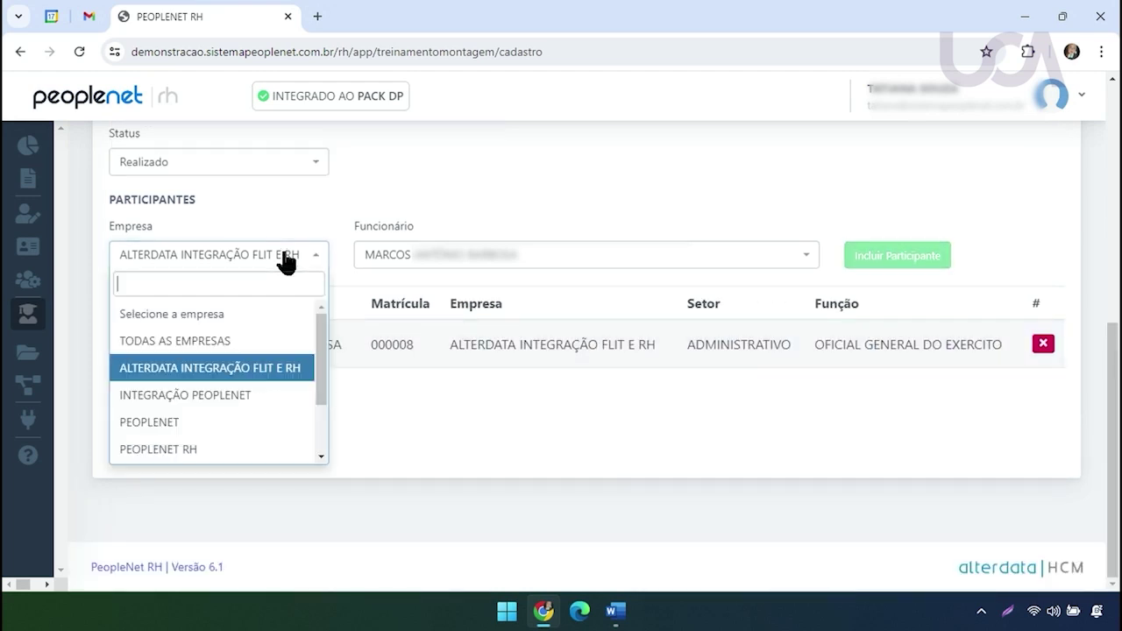
click(224, 396)
click(537, 259)
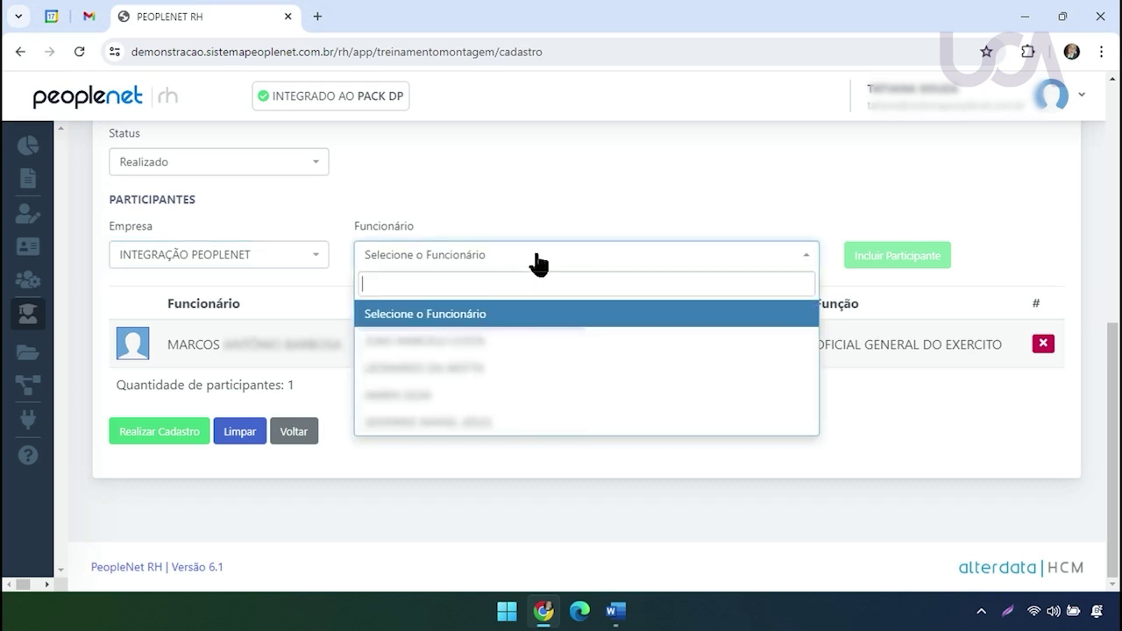
click(421, 394)
click(936, 261)
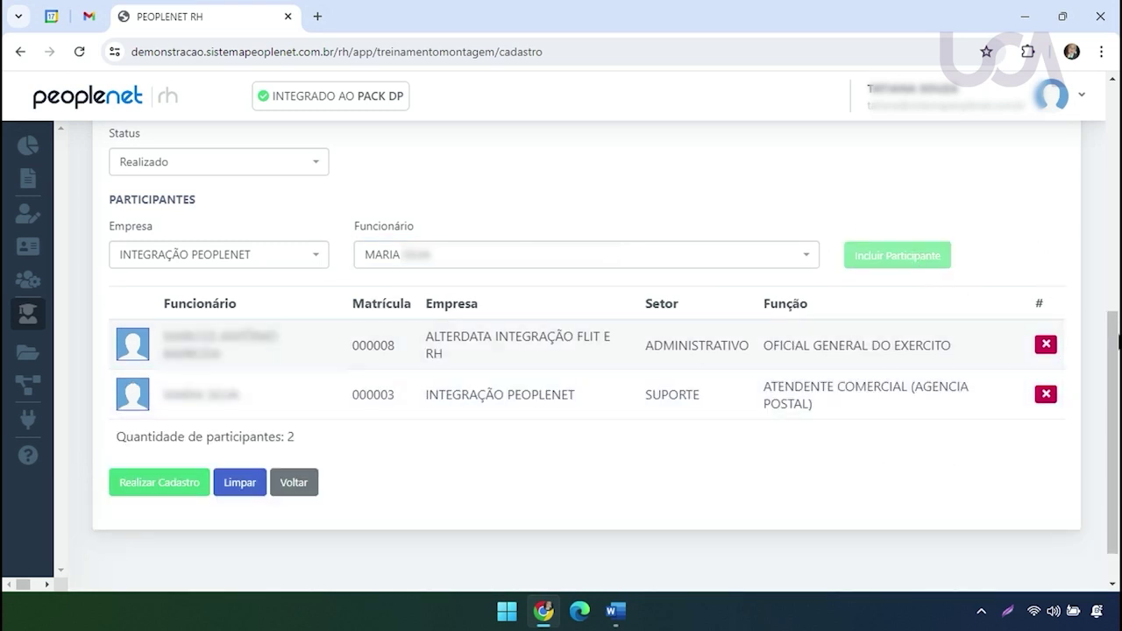
Add an employee from PEOPLENET as the third participant
scroll(1117, 361, up, 1)
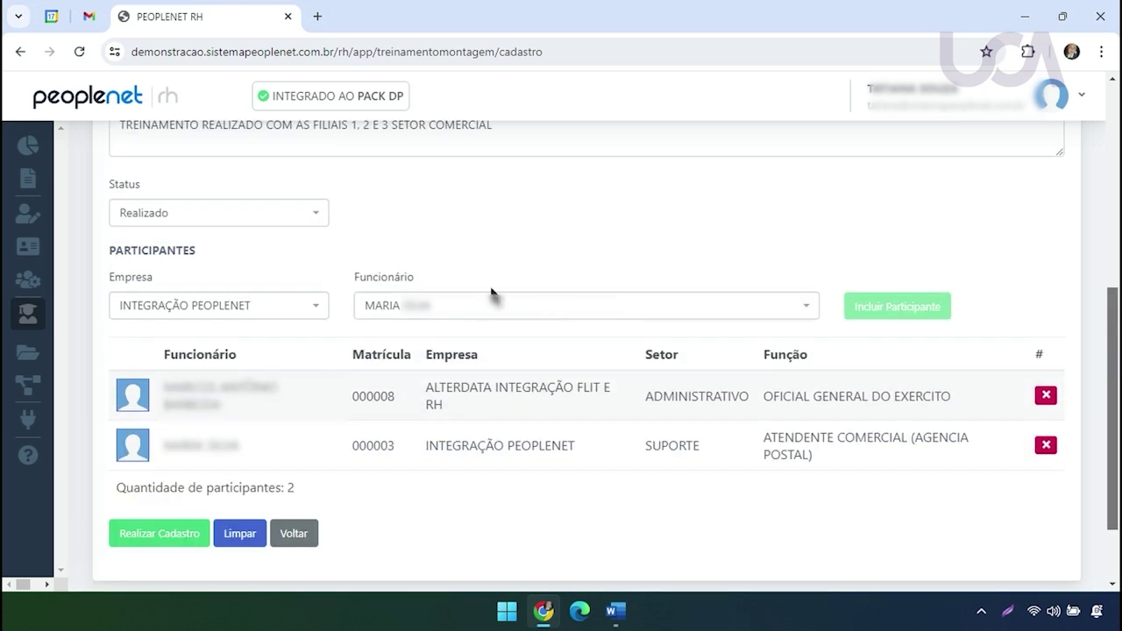
click(254, 309)
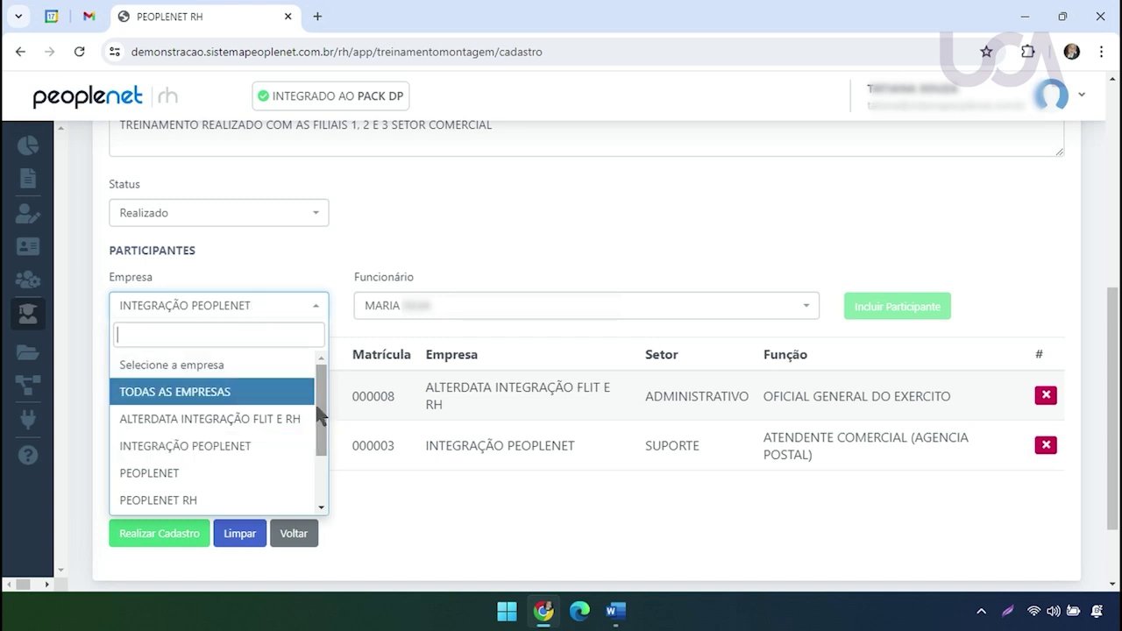
scroll(311, 421, down, 1)
click(191, 415)
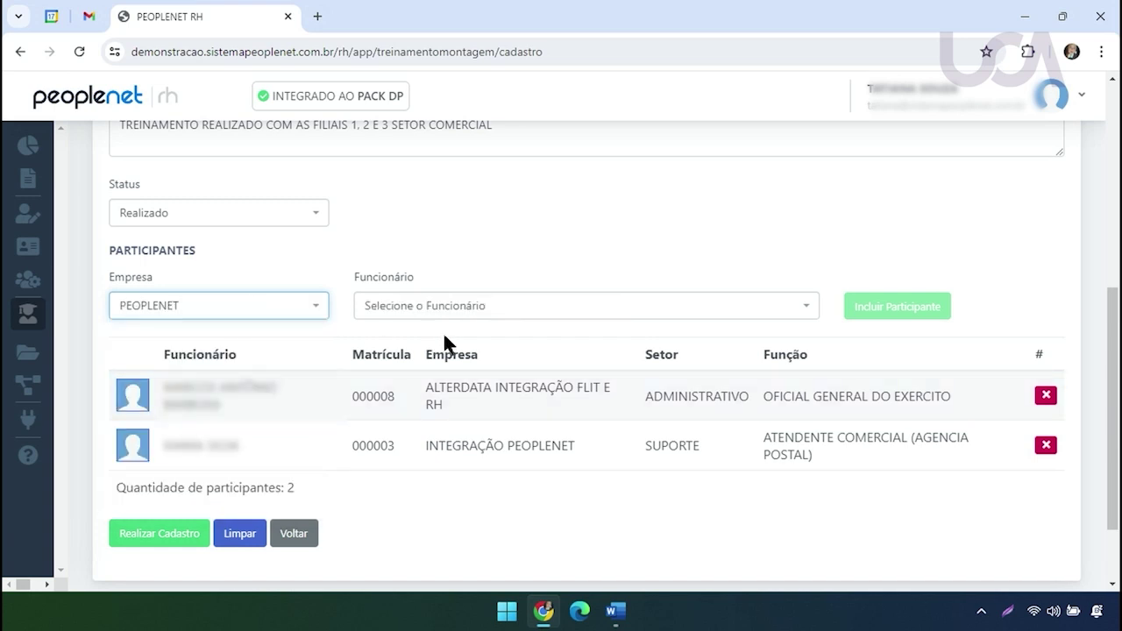
click(507, 307)
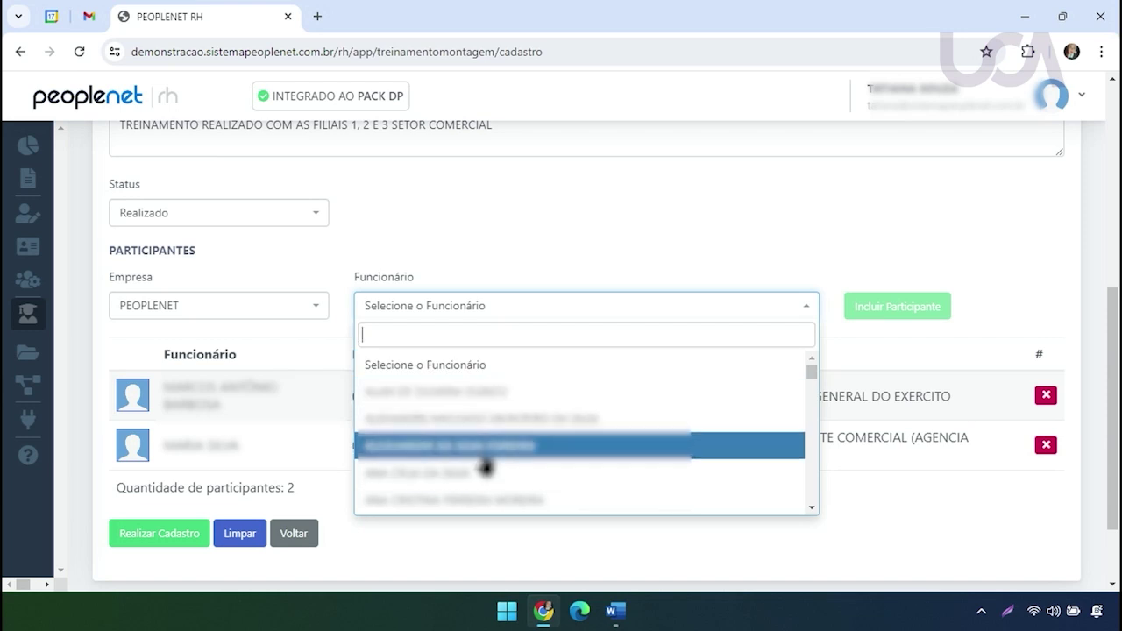
click(480, 449)
click(878, 307)
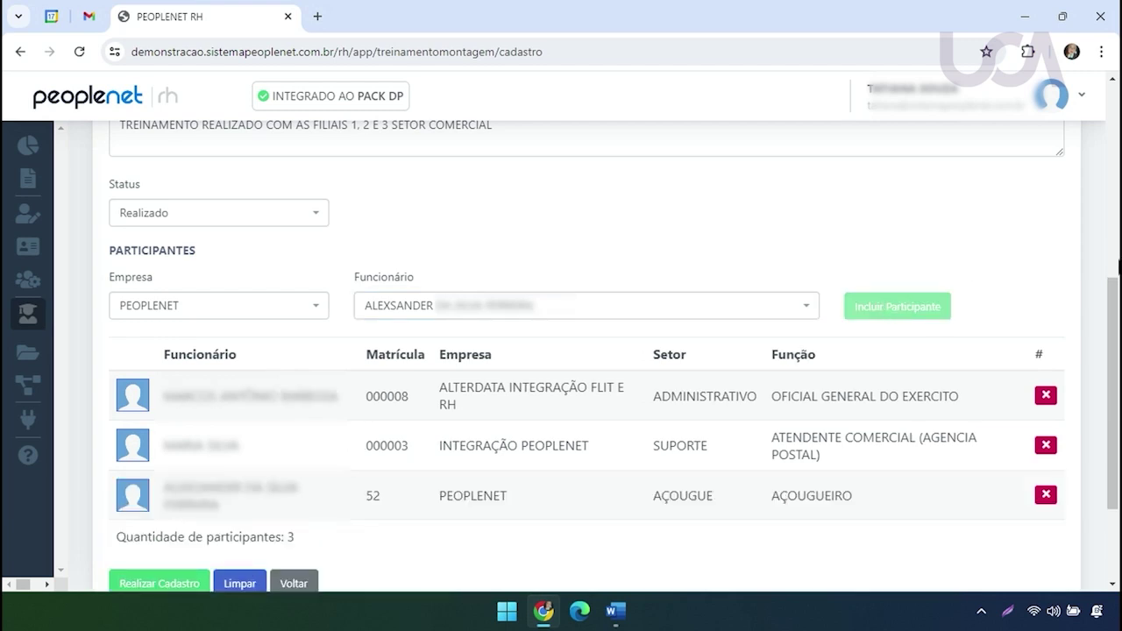
Add an employee from PESSOA JURIDICA as the fourth participant
scroll(1117, 274, down, 1)
click(280, 223)
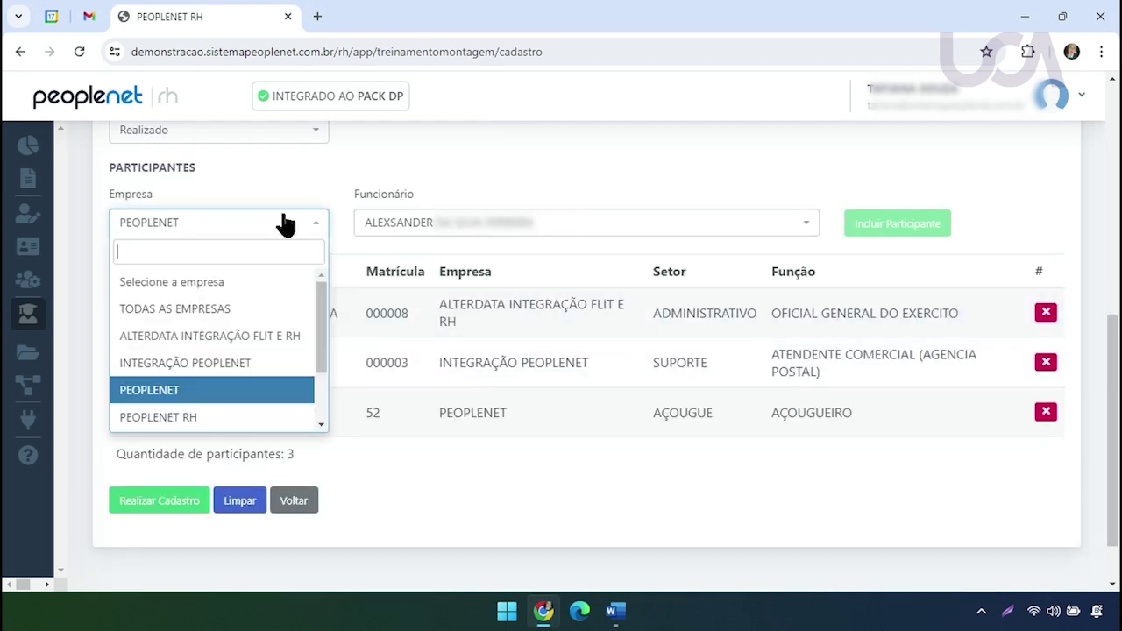
drag(319, 363, 321, 401)
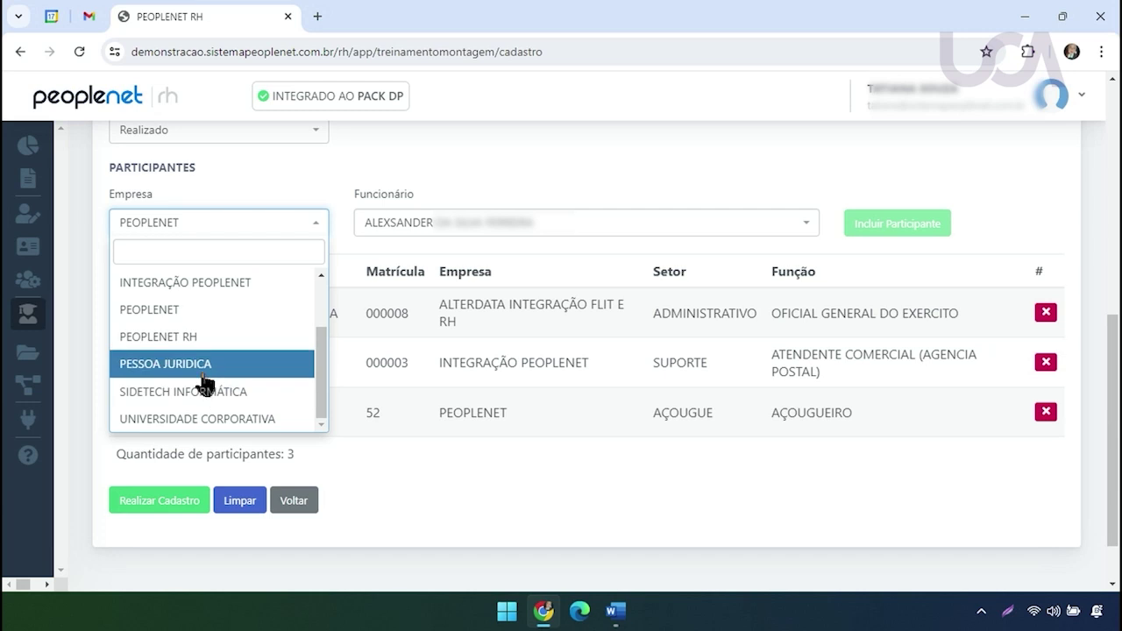
click(203, 363)
click(503, 224)
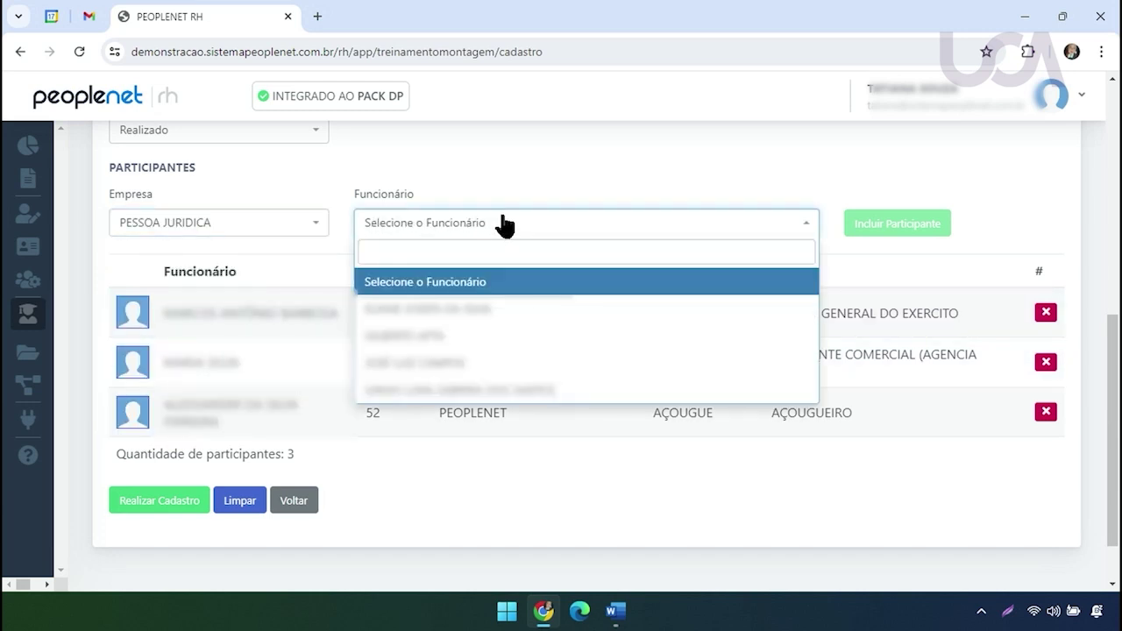
click(509, 390)
click(919, 233)
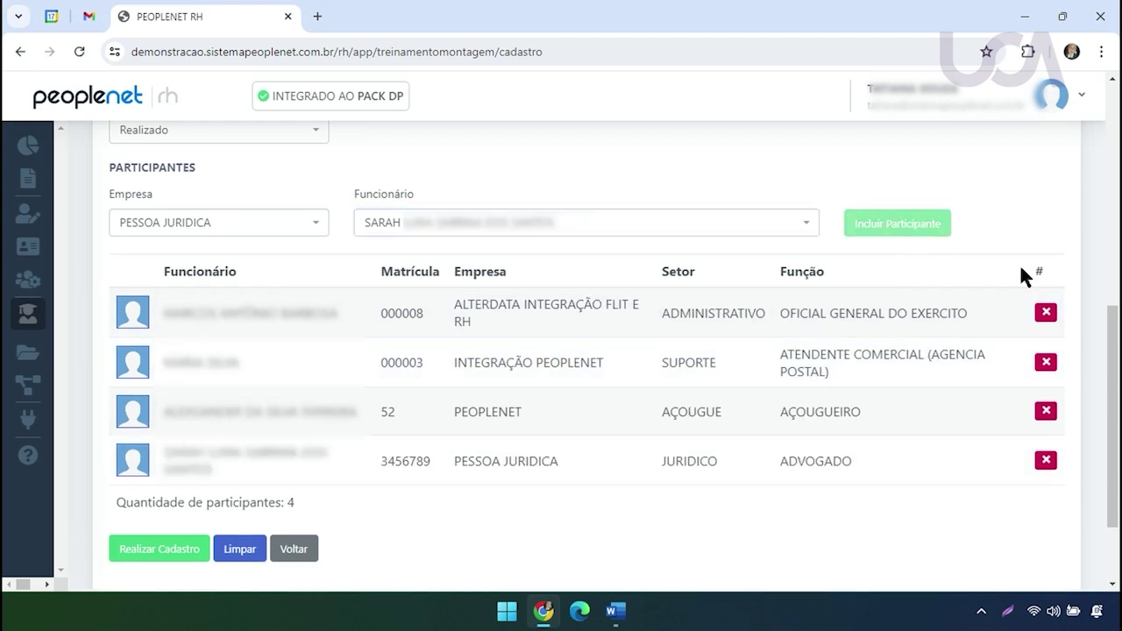
drag(1118, 341, 1118, 365)
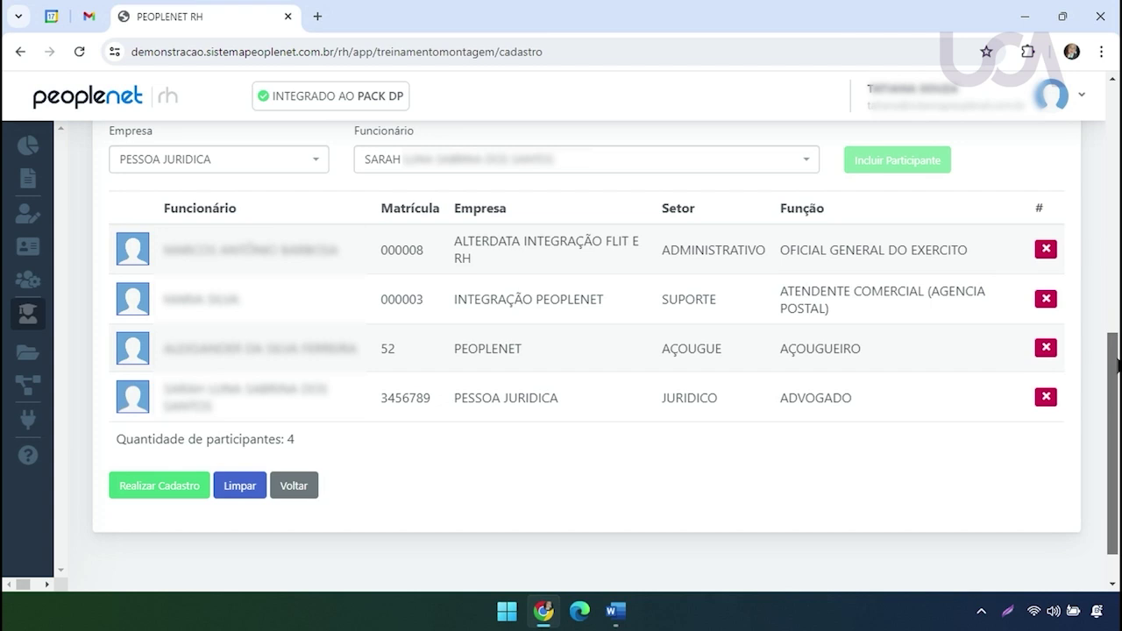
scroll(394, 129, up, 2)
Delete 'SETOR COMERCIAL' from the observations and save the class with its participants
drag(390, 182, 532, 178)
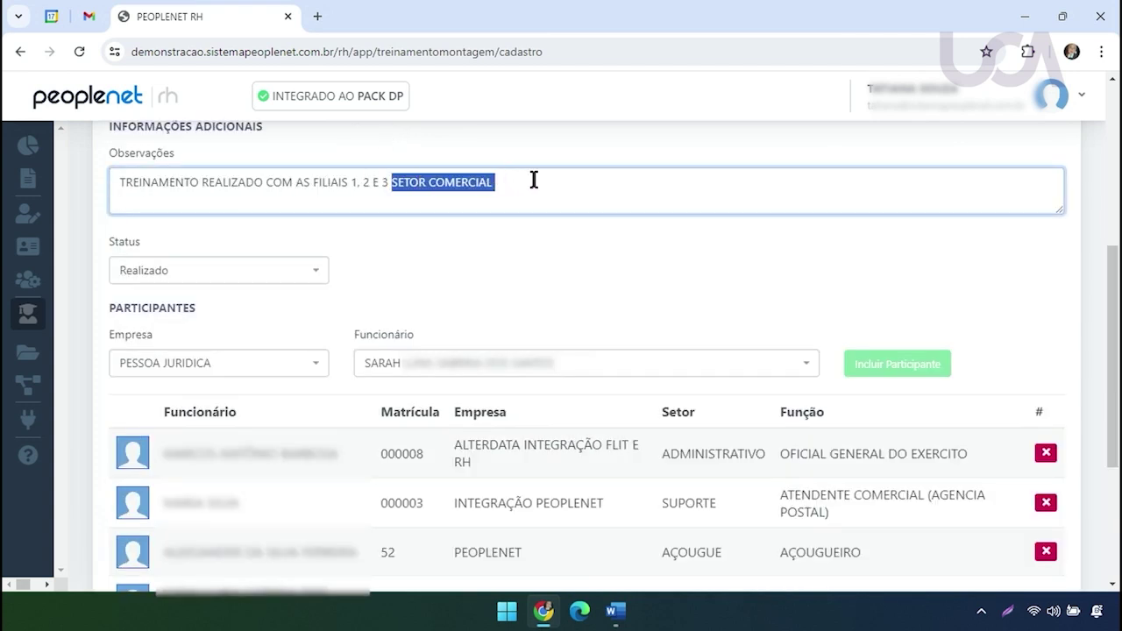
key(BackSpace)
drag(1117, 331, 1117, 402)
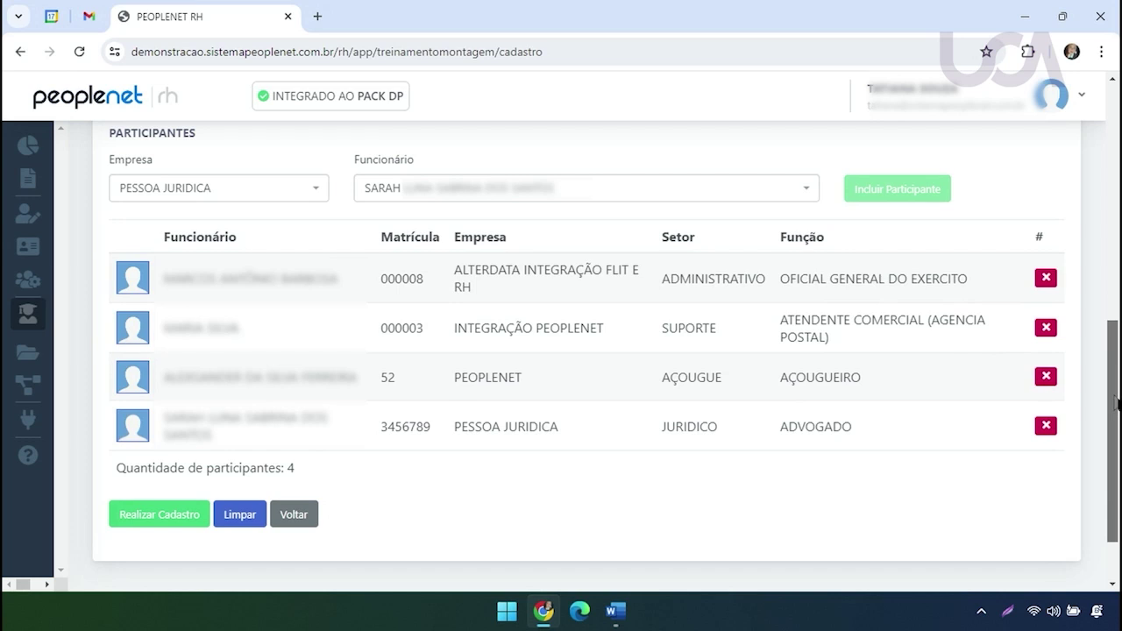
scroll(1115, 402, up, 1)
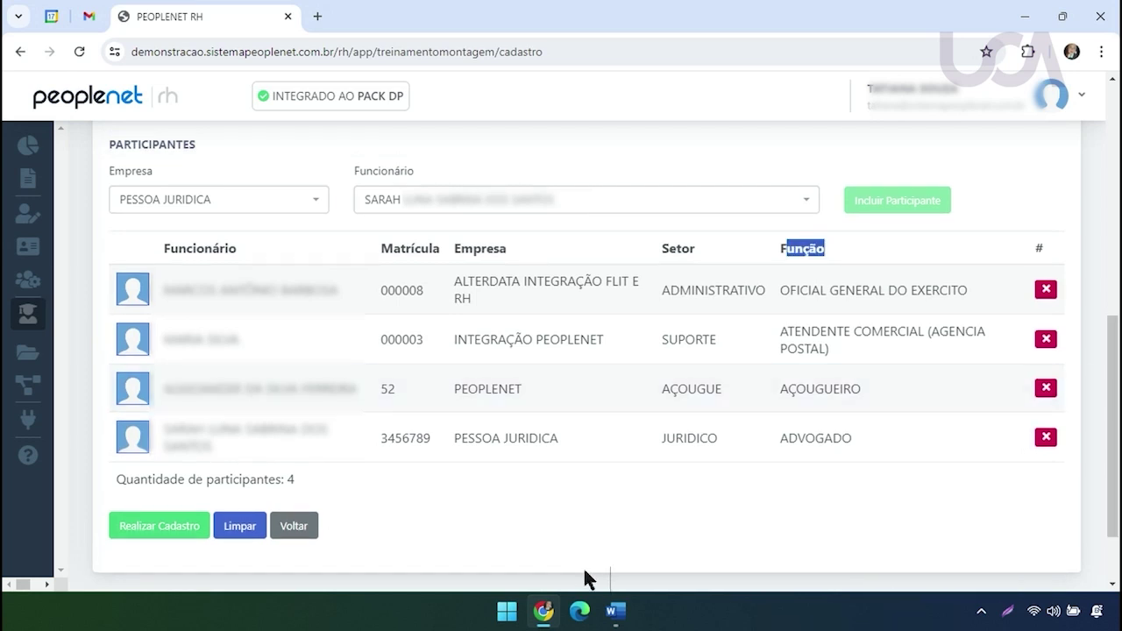
click(151, 533)
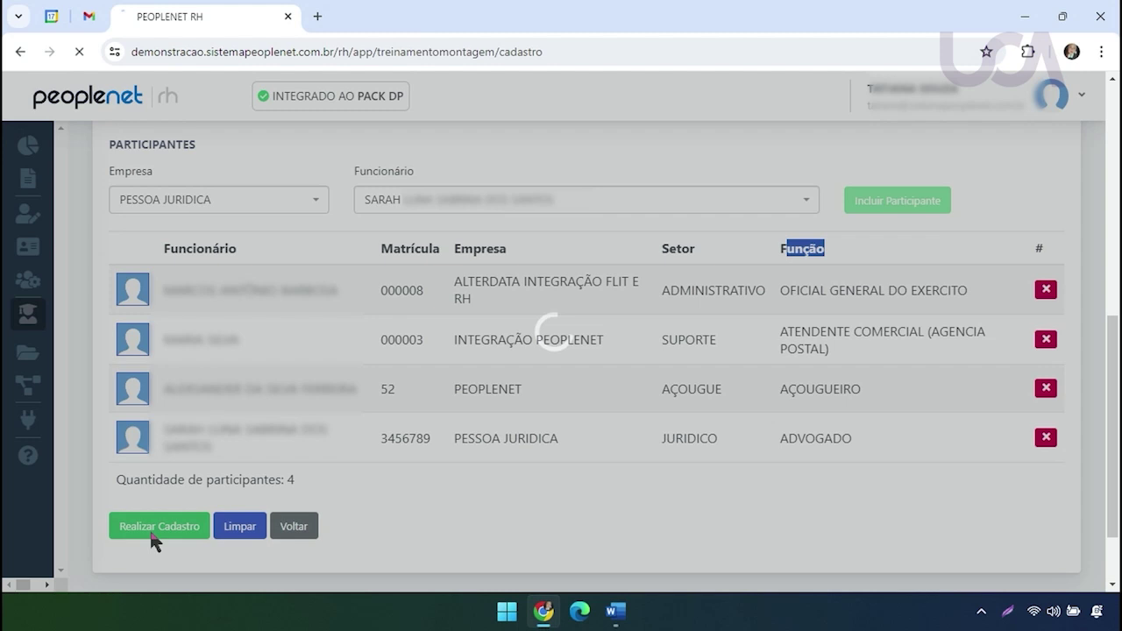
Check the success message for class UCA0324, then leave the form for the training list
drag(138, 217, 395, 214)
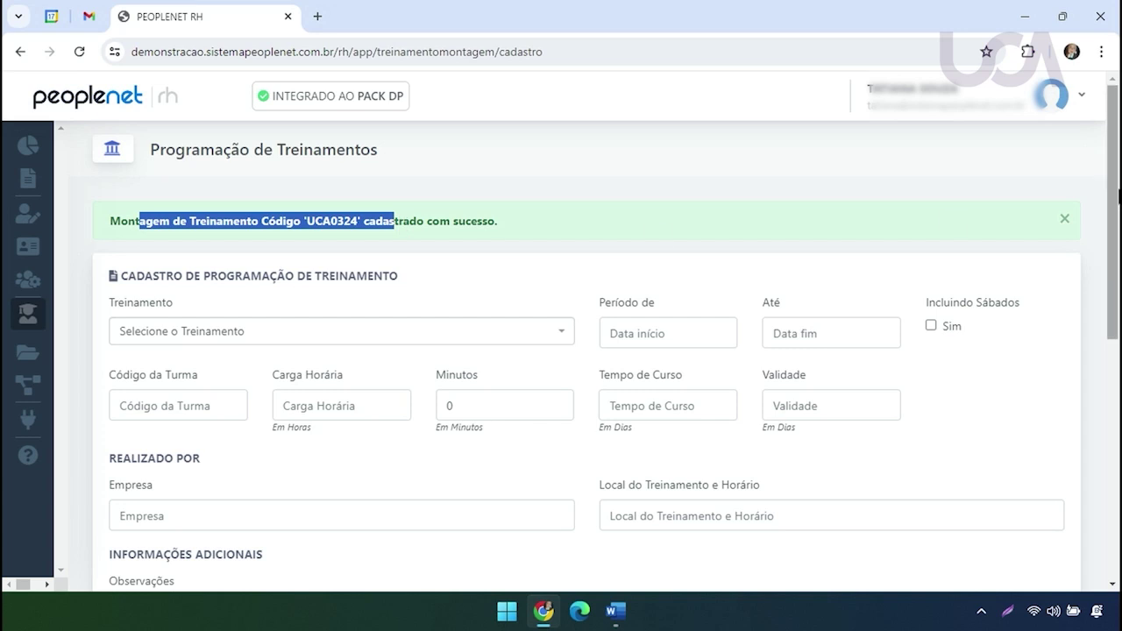
scroll(1119, 195, down, 5)
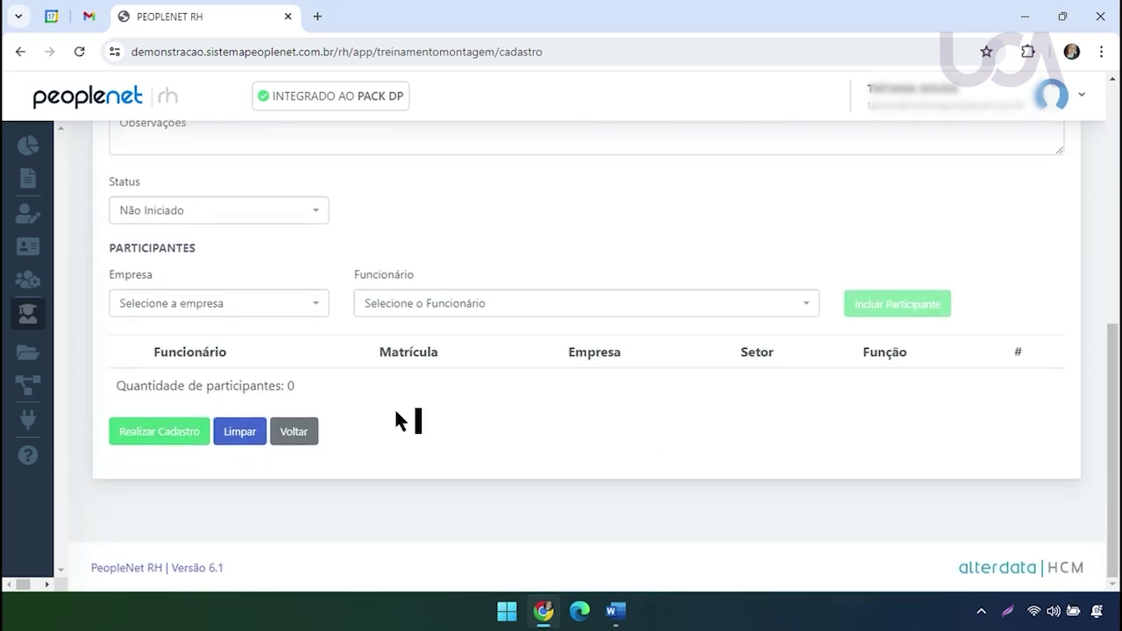
click(294, 432)
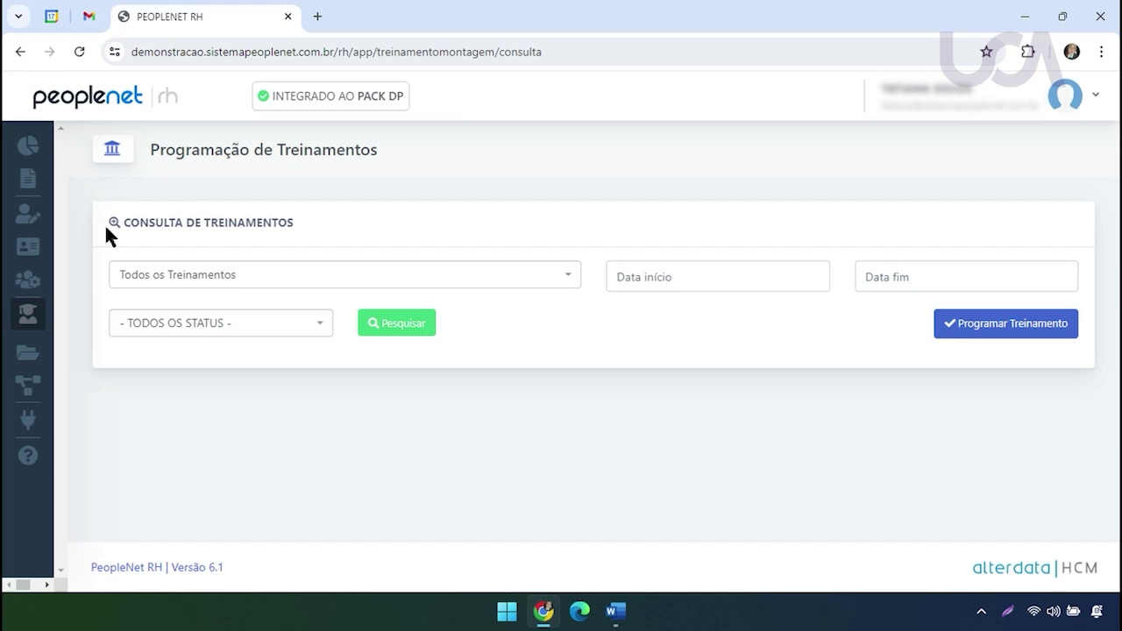
Filter the training search by 'NO' and search for TREINAMENTO UCA - NOÇÕES BÁSICAS DA FUNÇÃO
mouse_move(94, 351)
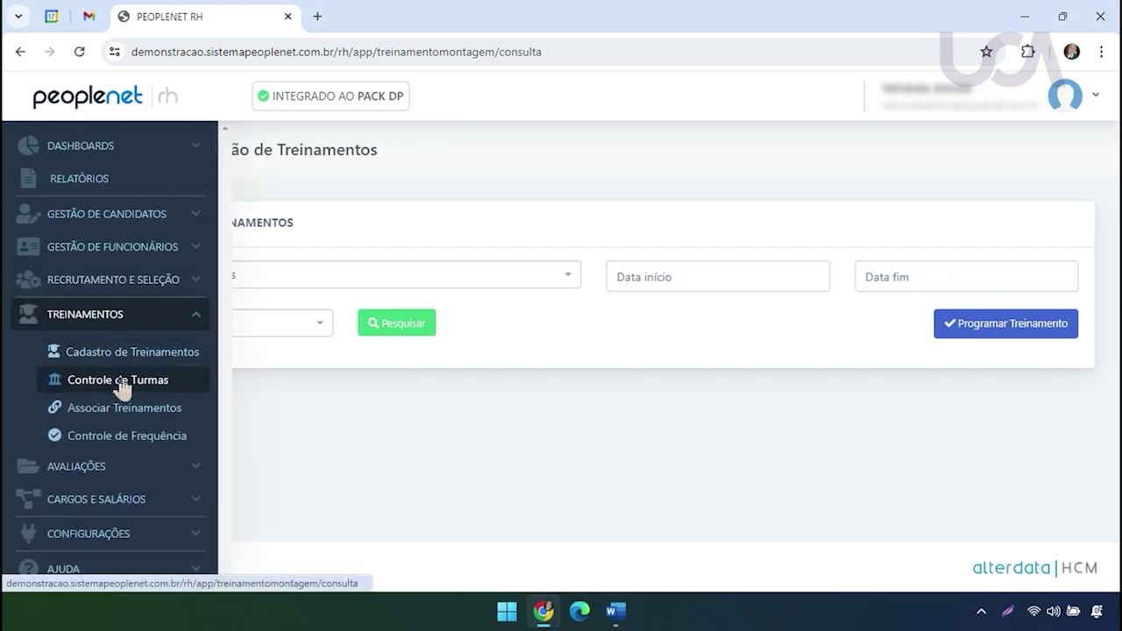
click(548, 275)
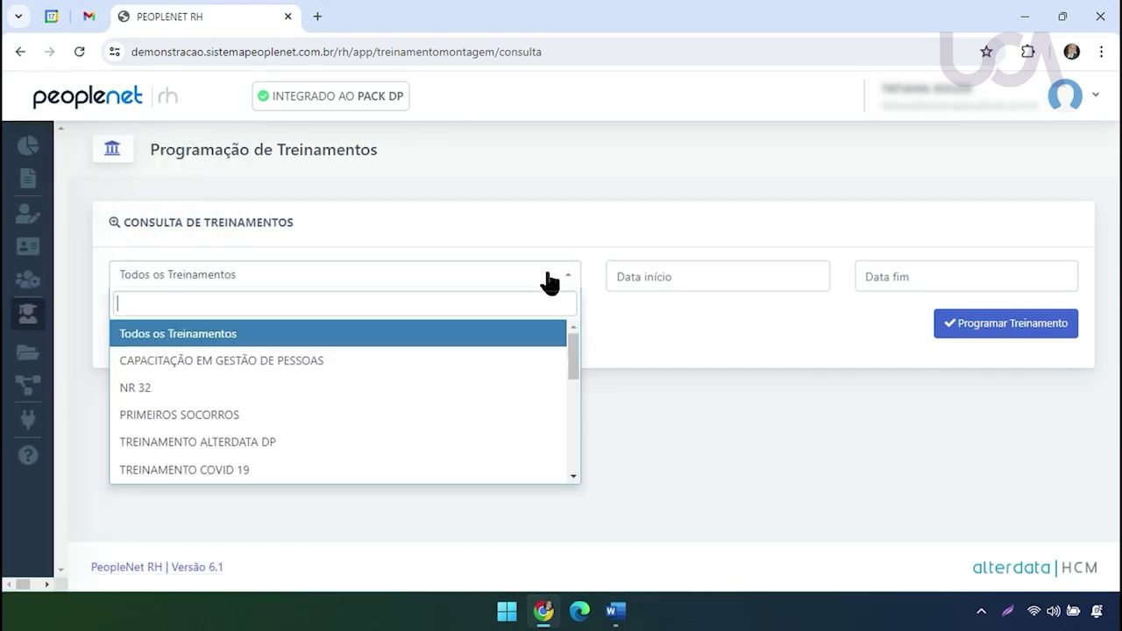
text(NO)
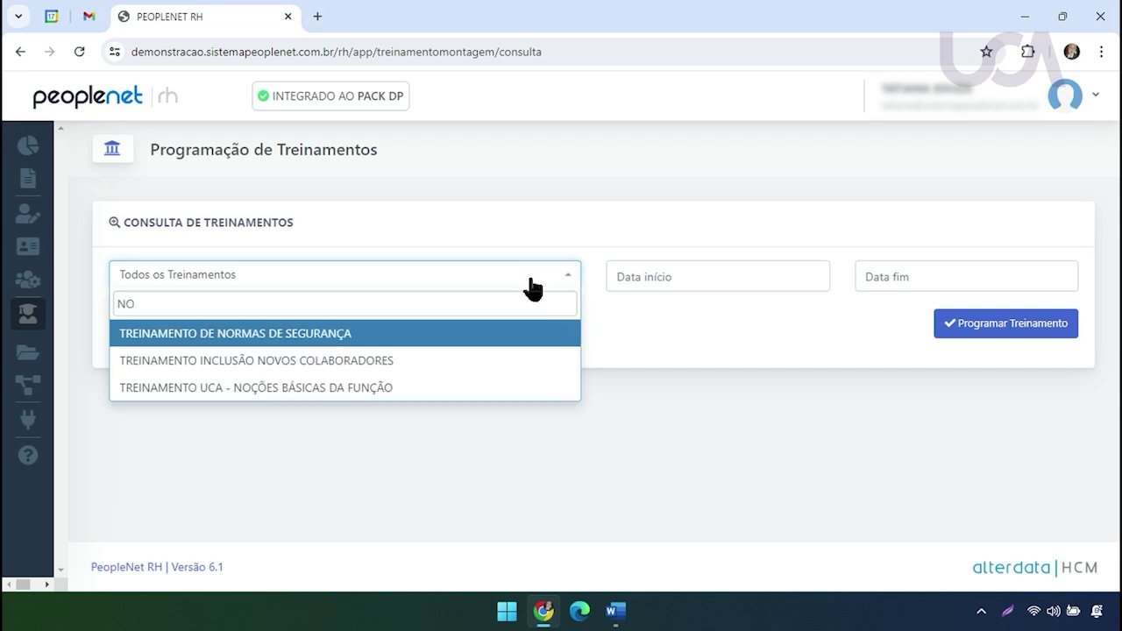
click(288, 390)
click(421, 330)
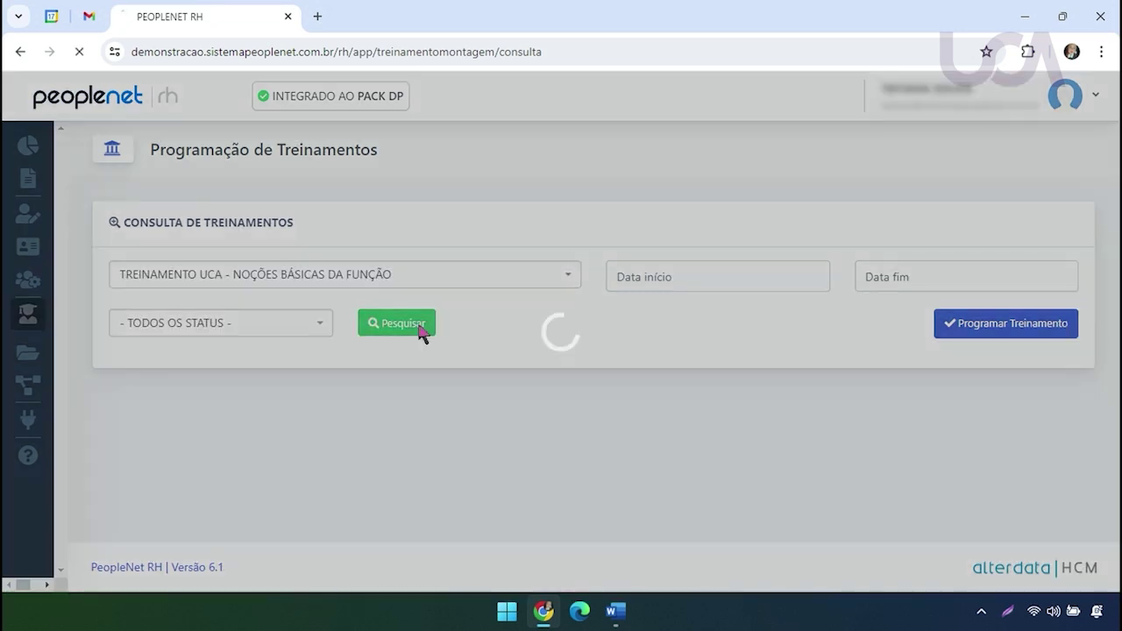
Review all four participants of class UCA0324, then close the participants list
scroll(1117, 340, down, 1)
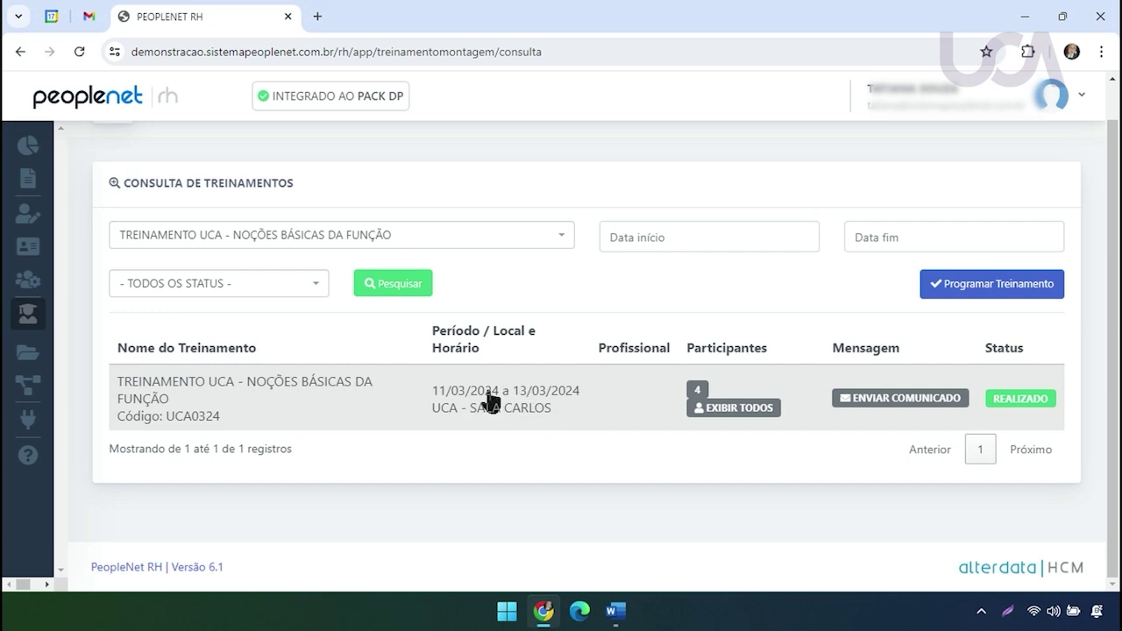
click(756, 412)
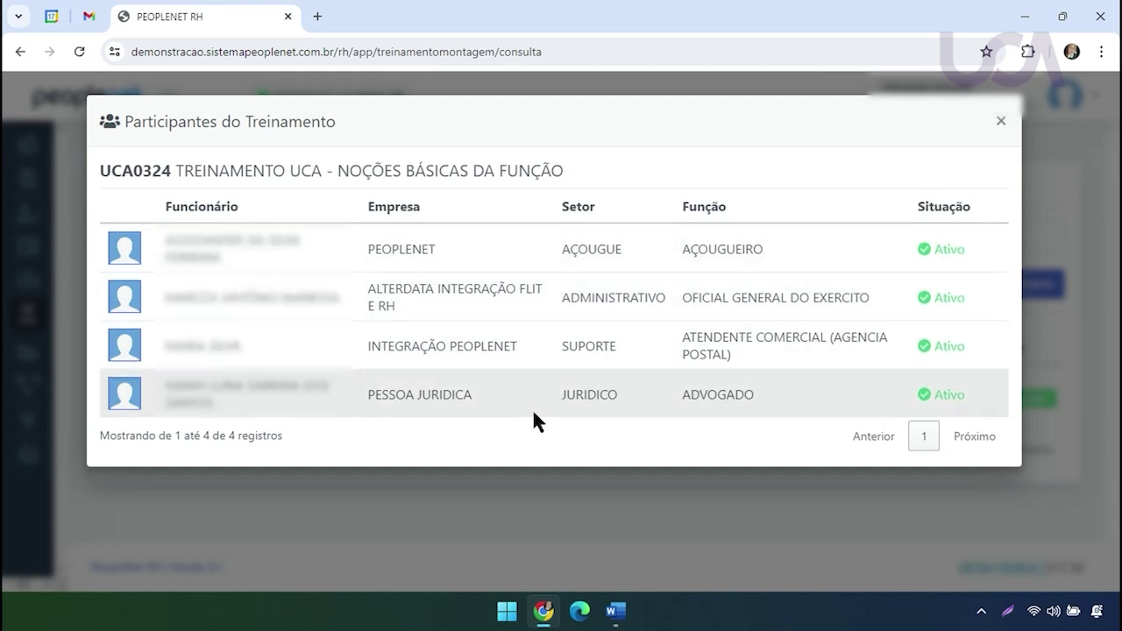
click(1002, 120)
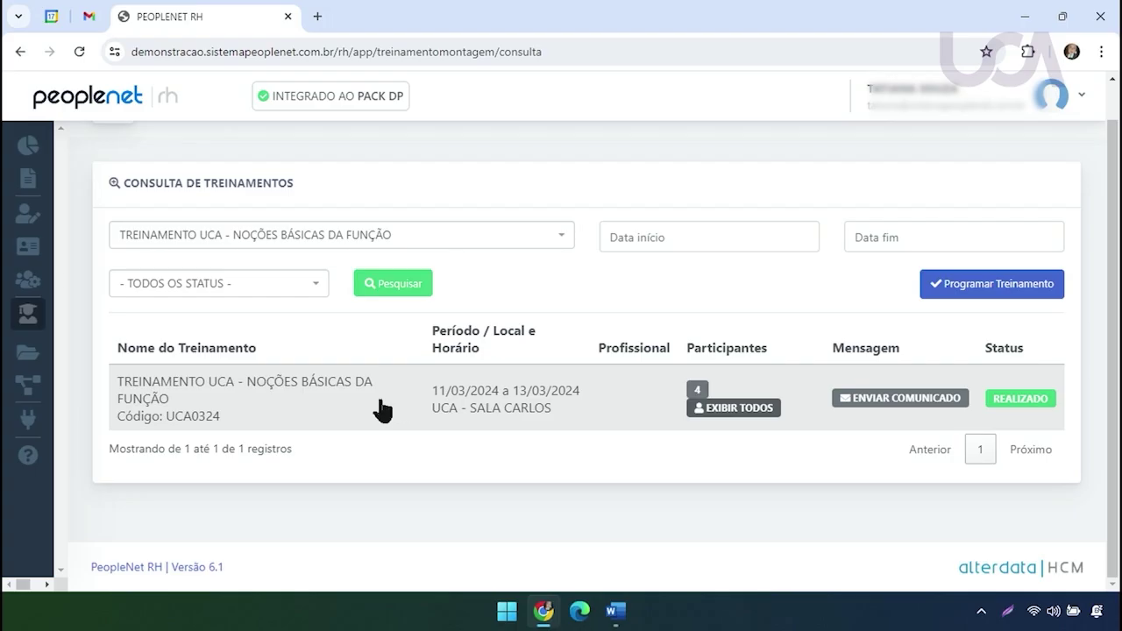
Remove the ADMINISTRATIVO participant from class UCA0324 and save the class with three participants
click(381, 402)
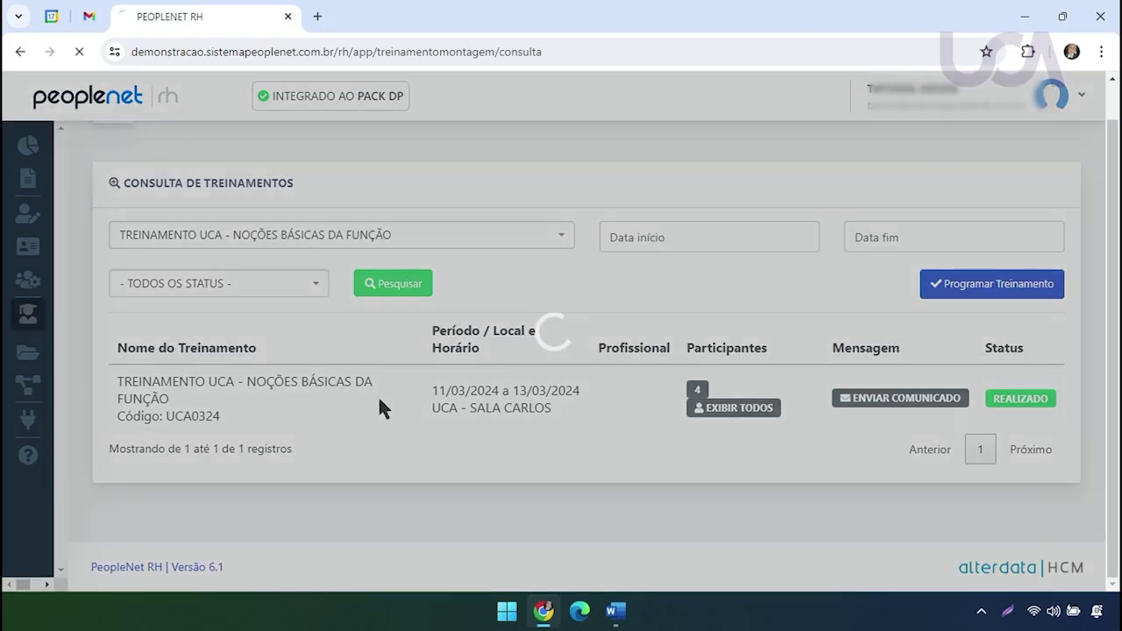
drag(1113, 144, 1118, 370)
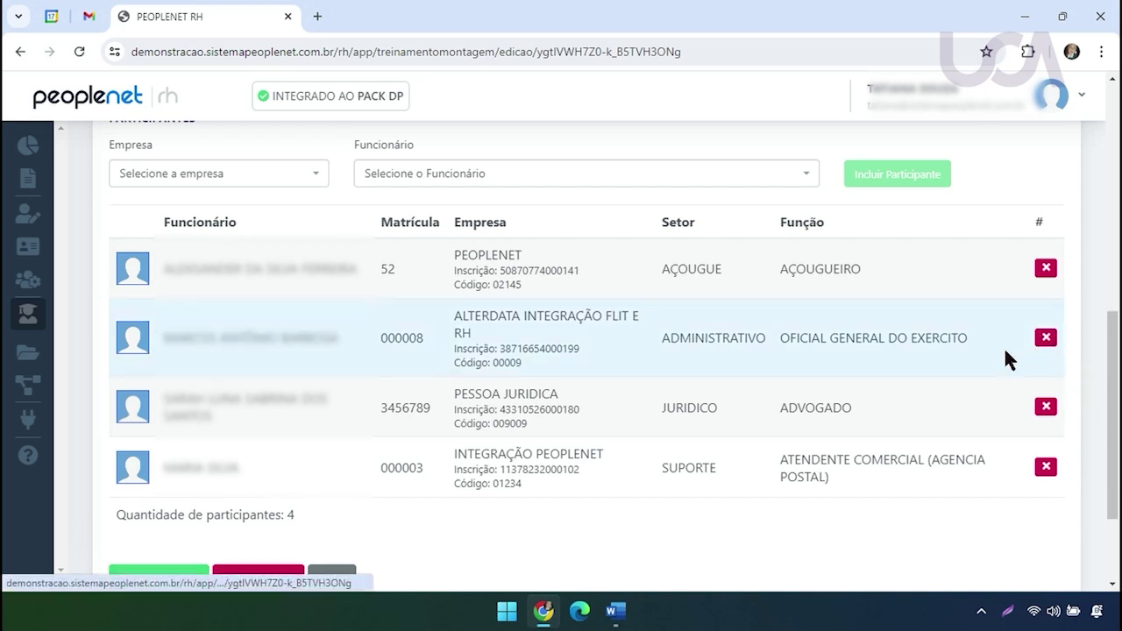
click(1046, 338)
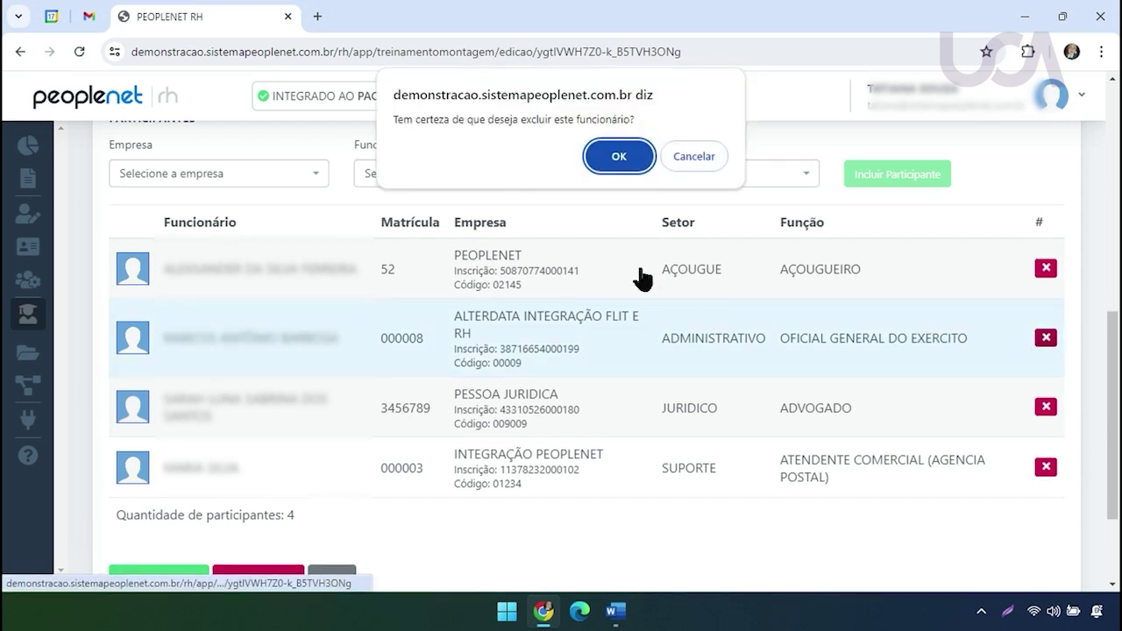
click(639, 158)
click(203, 442)
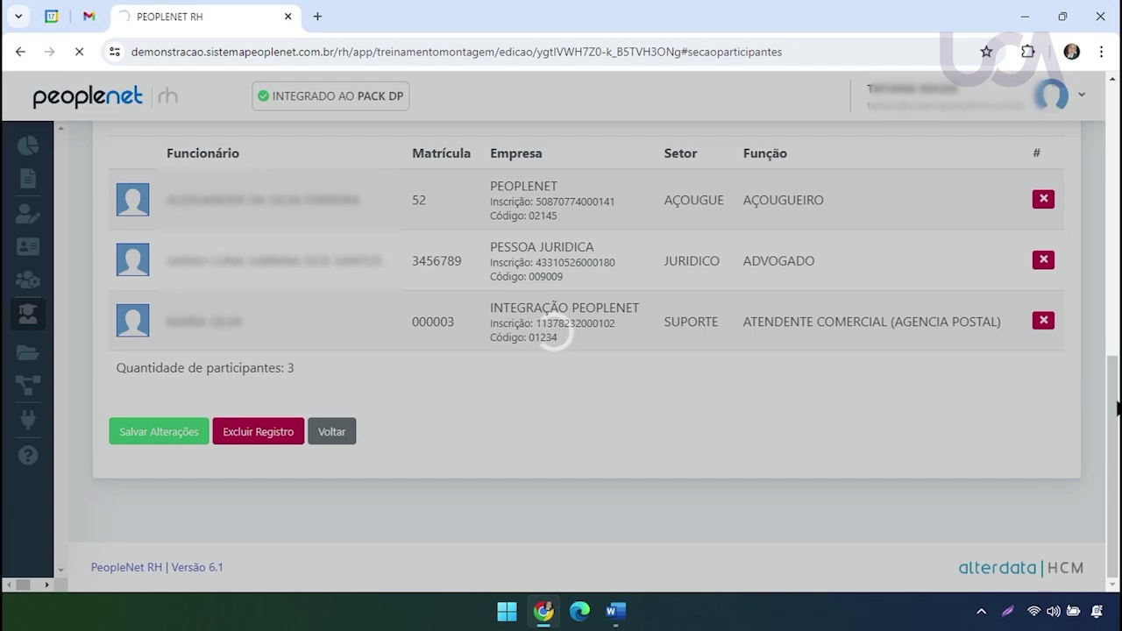
Go back to the Consulta de Treinamentos search page
scroll(1078, 491, down, 6)
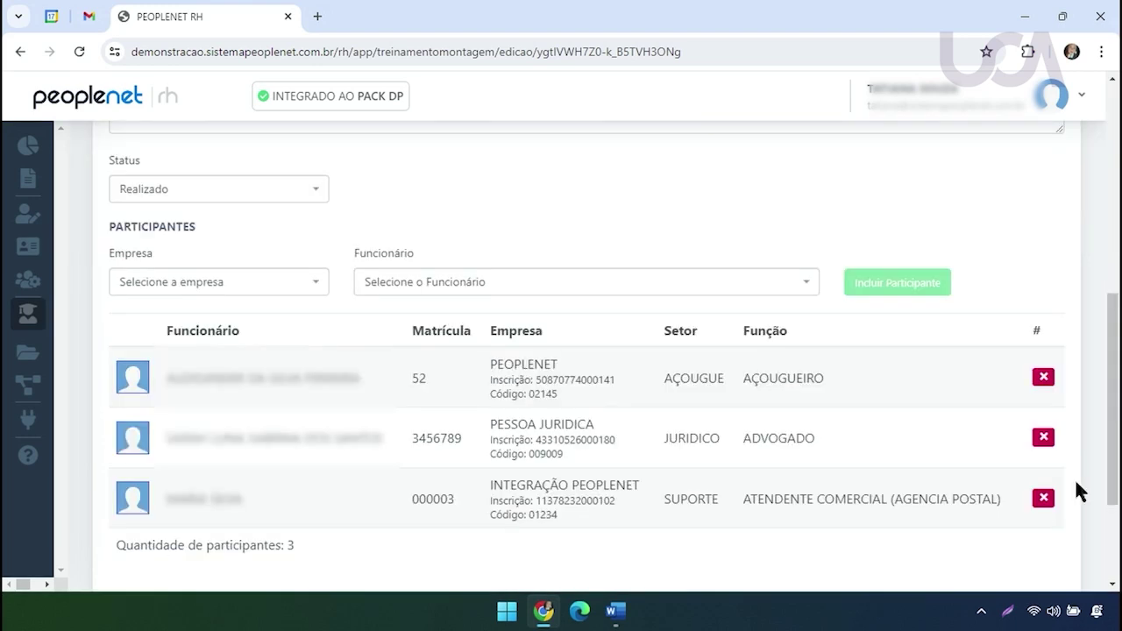
scroll(1110, 450, down, 2)
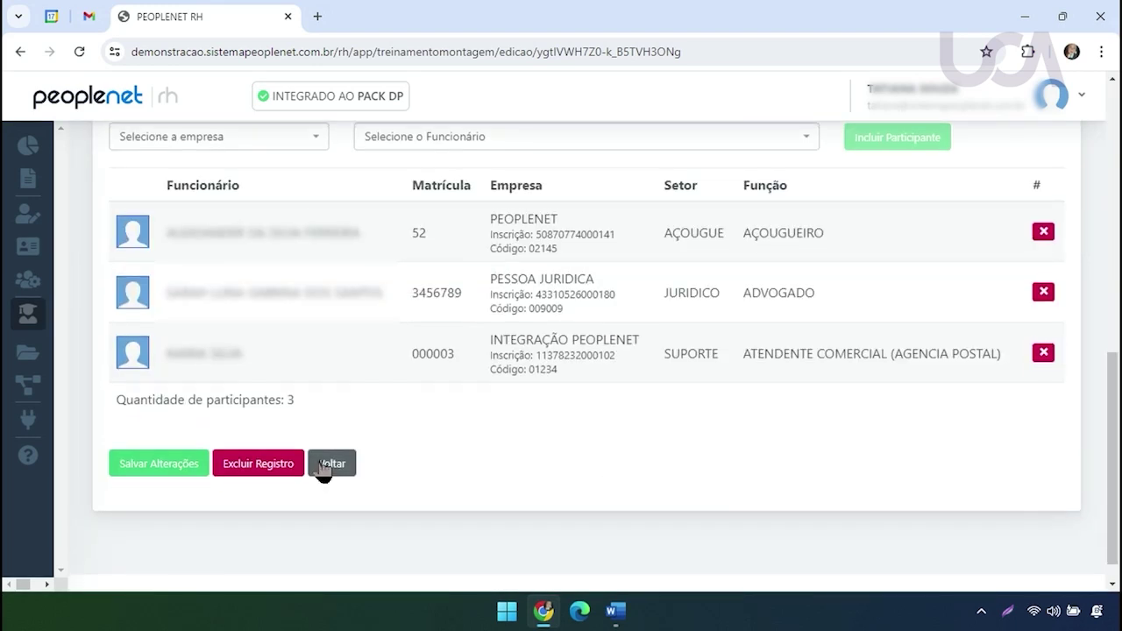
click(323, 467)
click(475, 278)
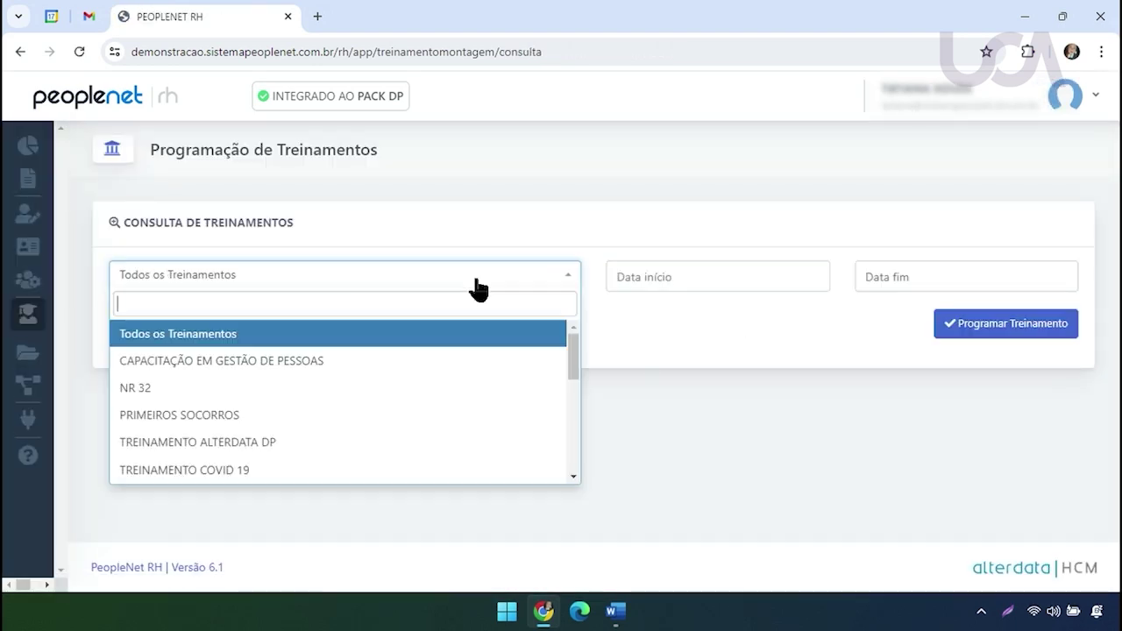
Search by 'NO' for TREINAMENTO UCA - NOÇÕES BÁSICAS DA FUNÇÃO, showing UCA0324 with 3 participants
text(NO)
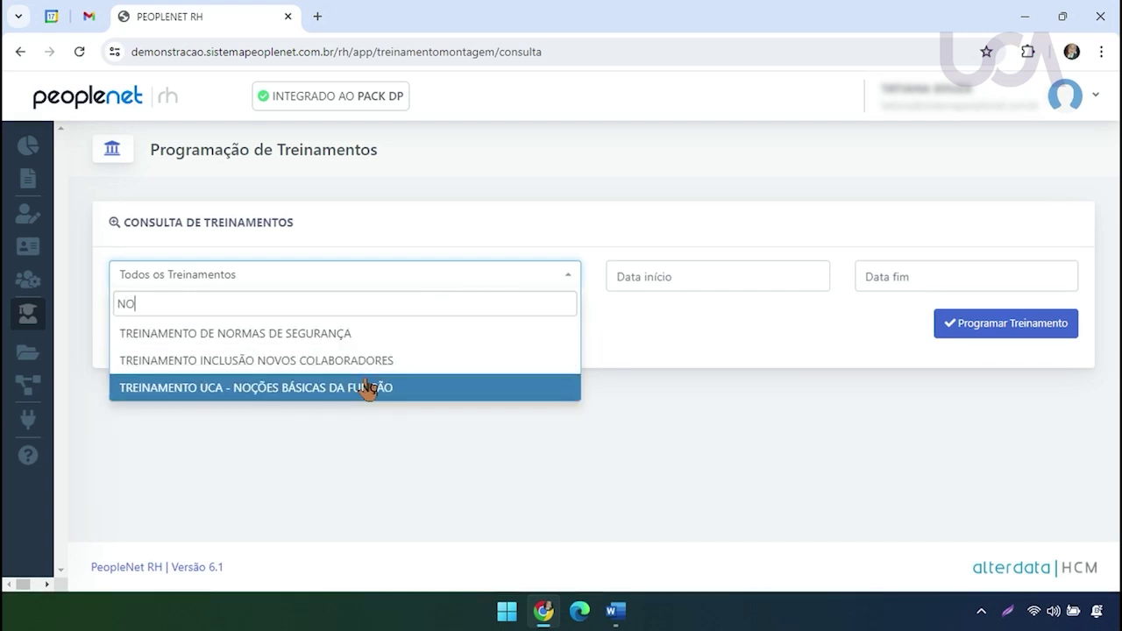
click(366, 388)
click(416, 329)
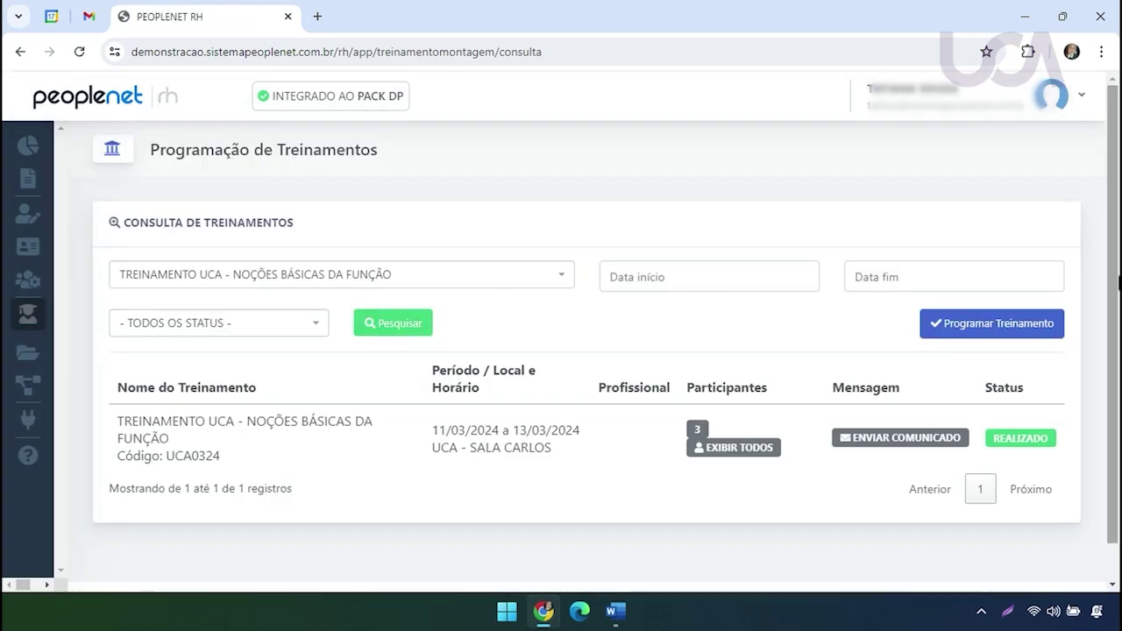
scroll(1118, 276, down, 1)
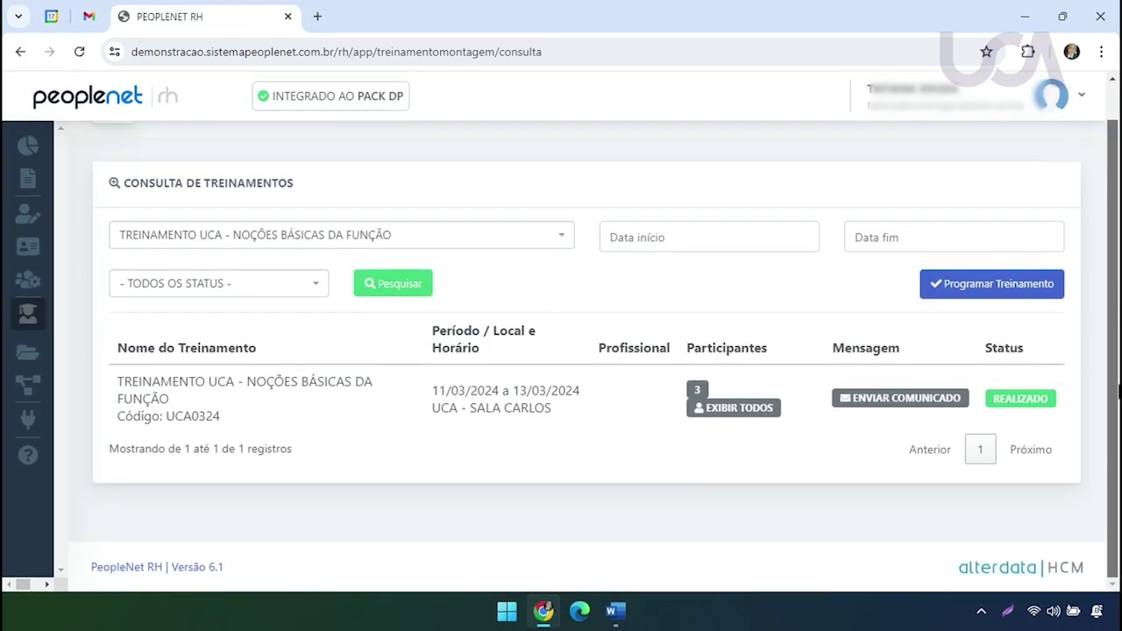
Open the ENVIAR COMUNICADO notice form for the class participants
click(912, 402)
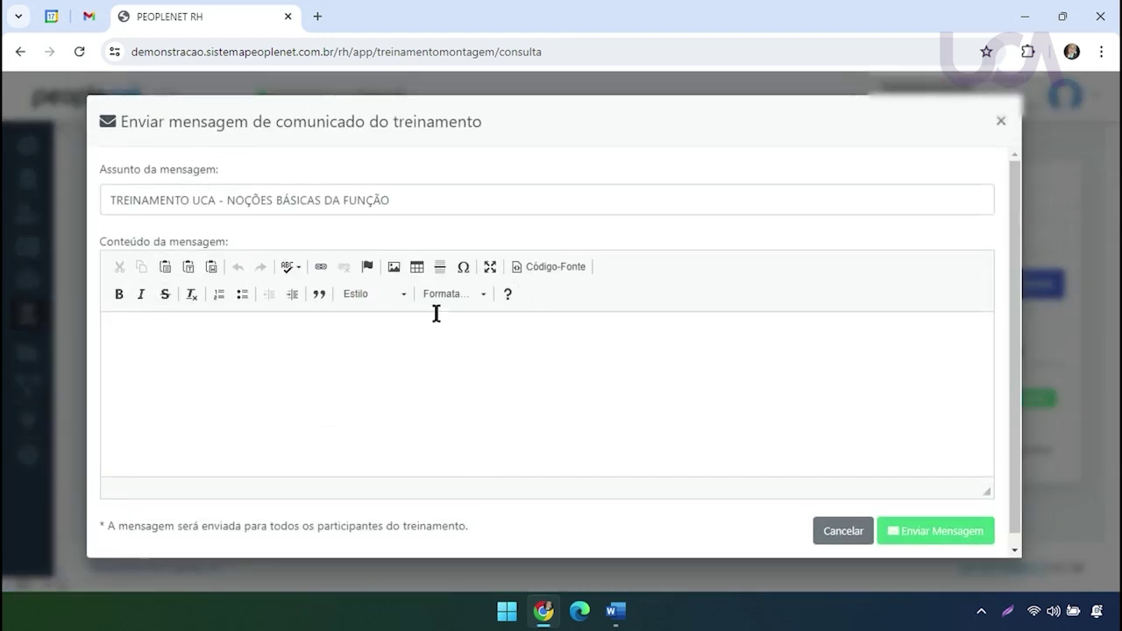
drag(117, 241, 232, 231)
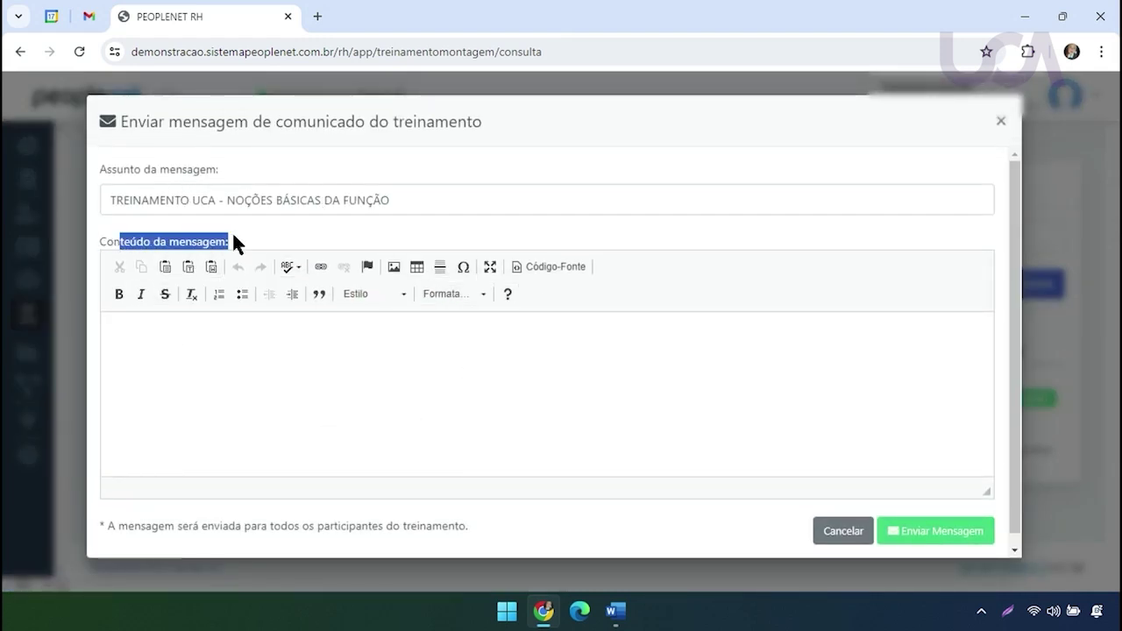
click(449, 412)
drag(127, 526, 459, 526)
click(342, 401)
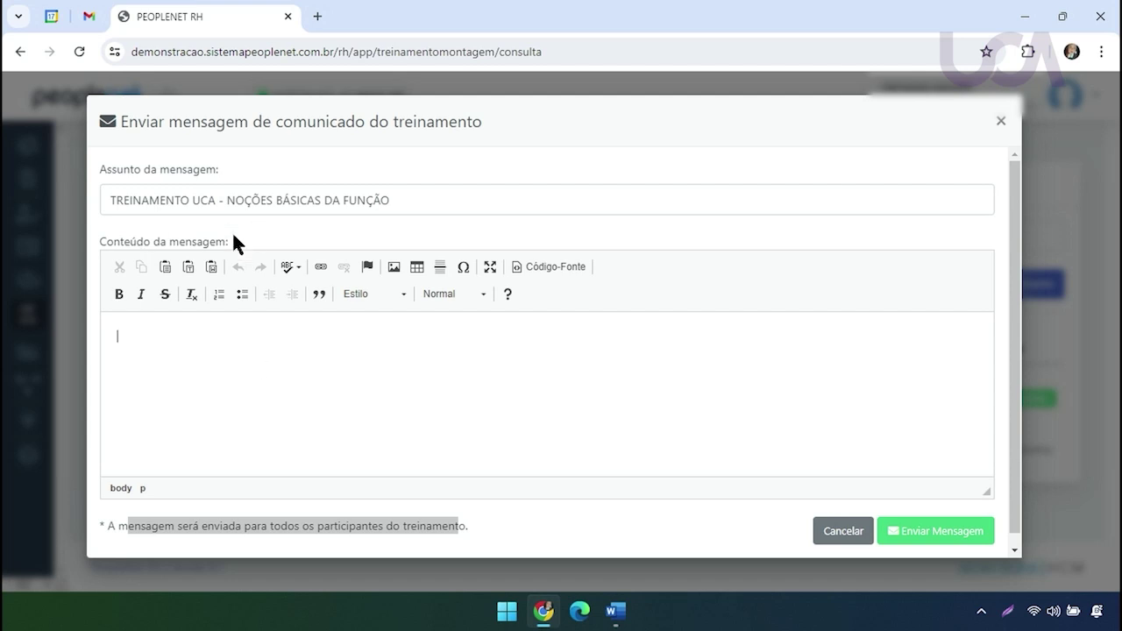
Append '*REAGENDADO*' to the end of the notice subject line
drag(128, 190, 420, 188)
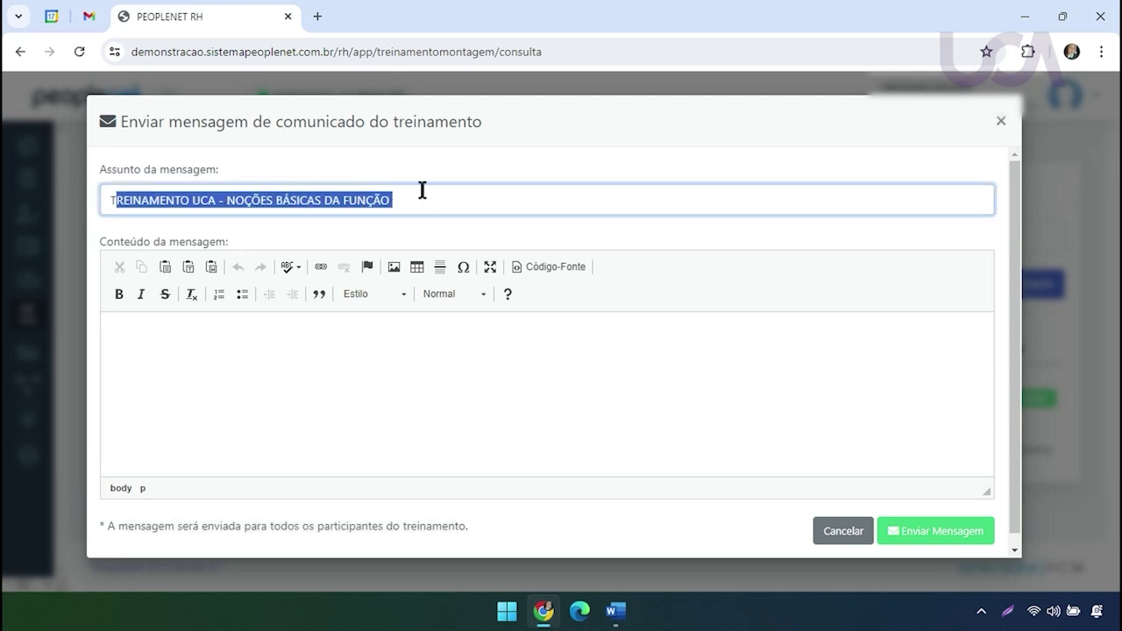
click(457, 194)
text(8)
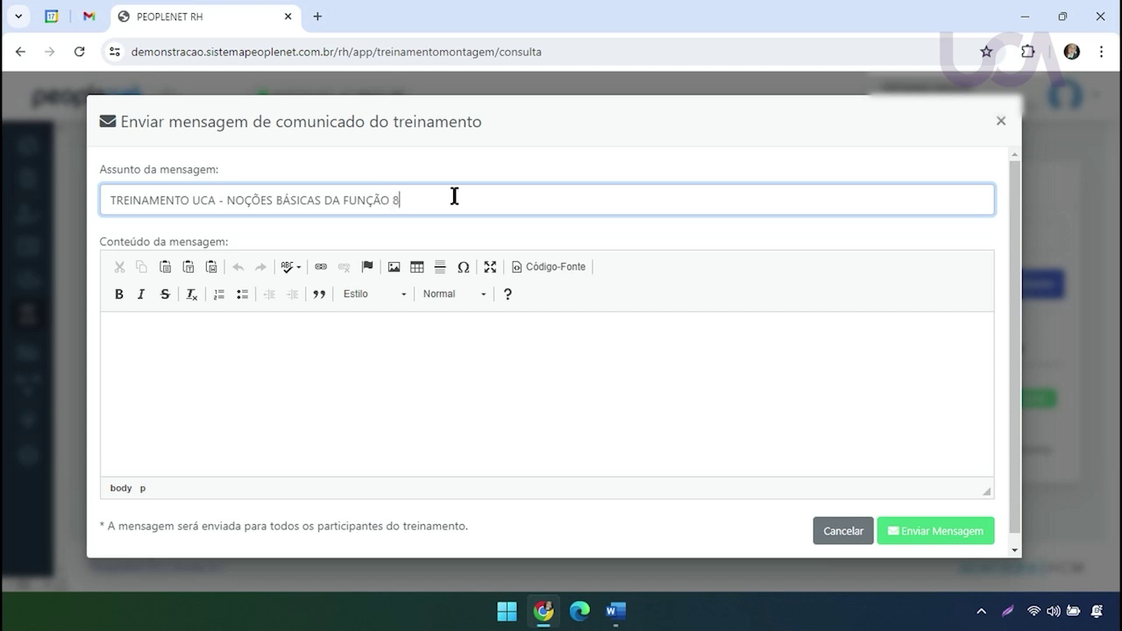
key(Caps_Lock)
key(Caps_Lock)
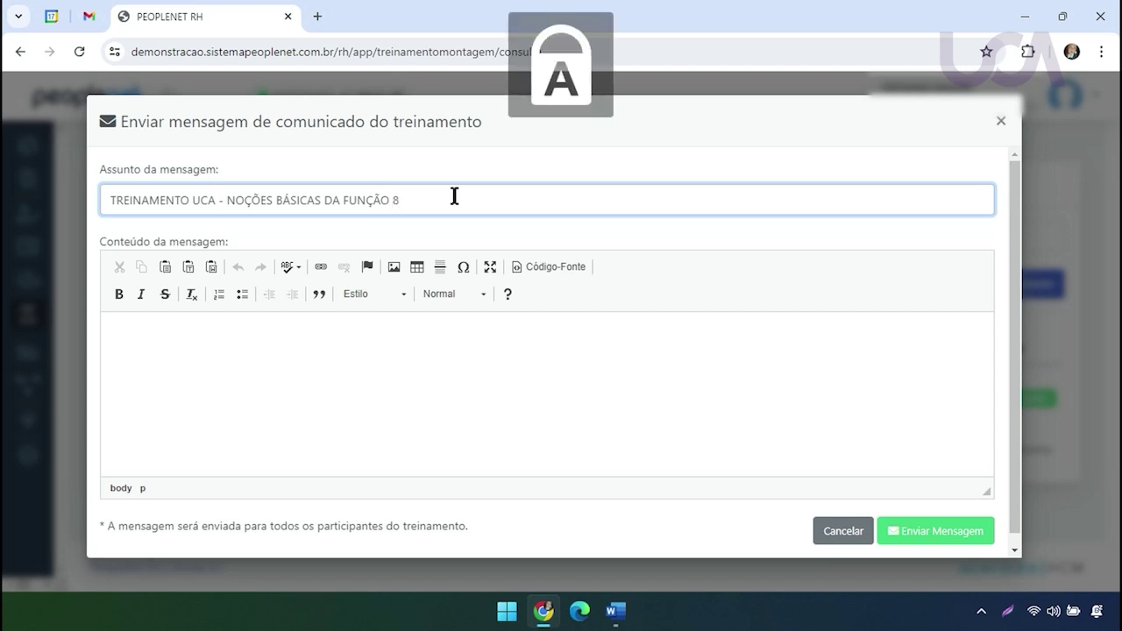
text(*REAG)
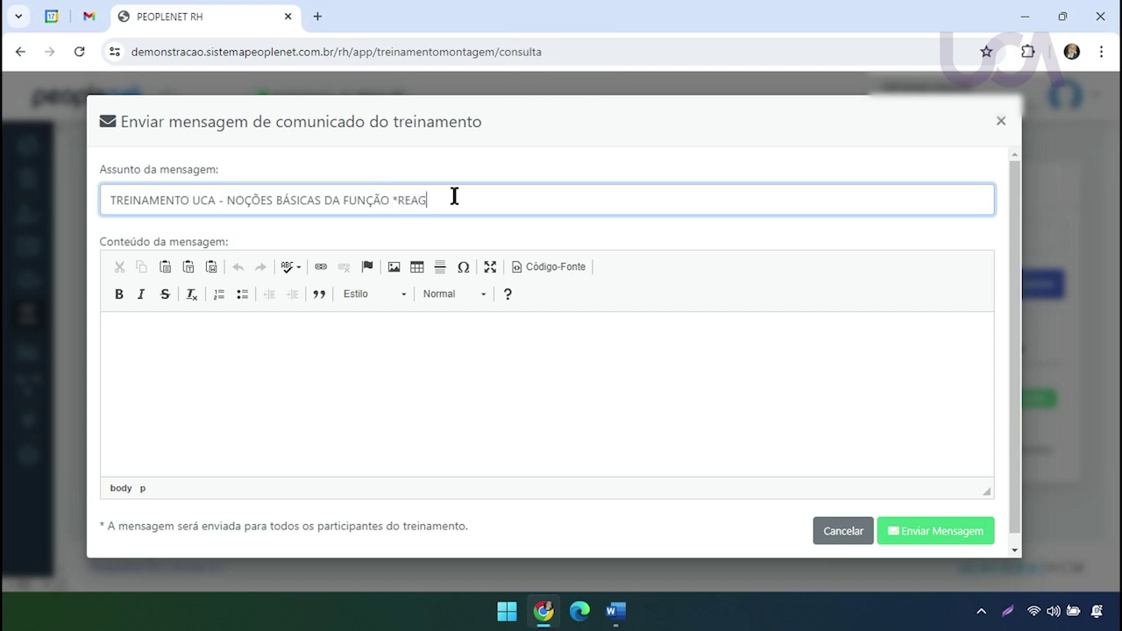
text(ENDADO*)
Write 'TEXTO DE E-MAIL' as the body and send the notice to all participants
click(298, 346)
text(TEXTO DE E-MAIL)
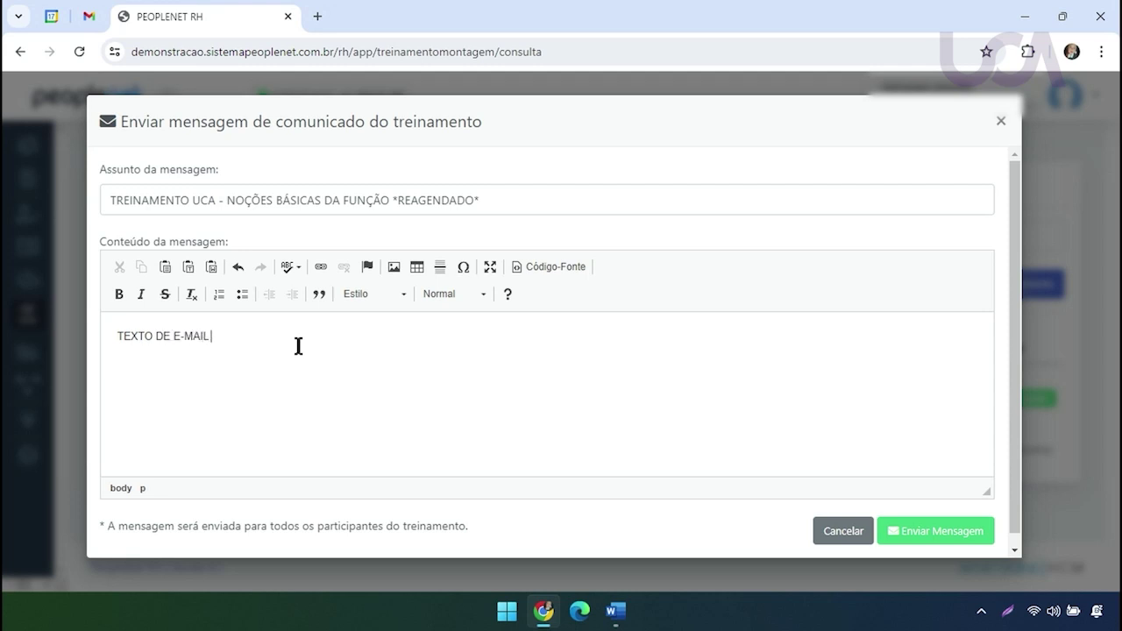
click(924, 542)
drag(164, 221, 672, 216)
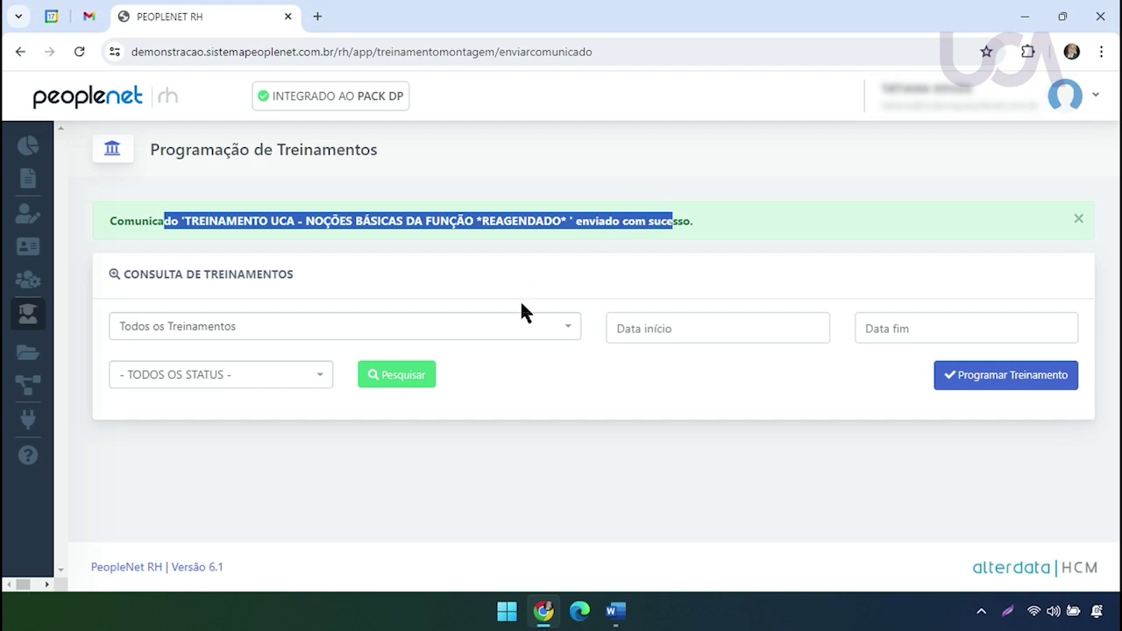
click(502, 336)
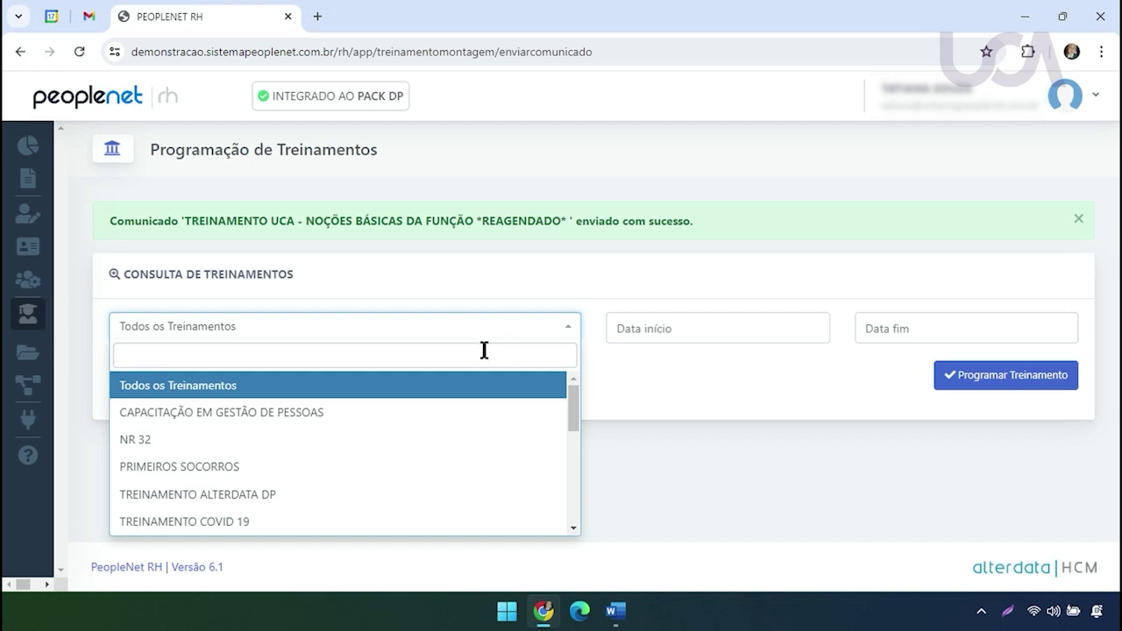
Search by 'NO' for TREINAMENTO UCA - NOÇÕES BÁSICAS DA FUNÇÃO, listing UCA0324 at UCA - SALA CARLOS with 3 participants
text(NO)
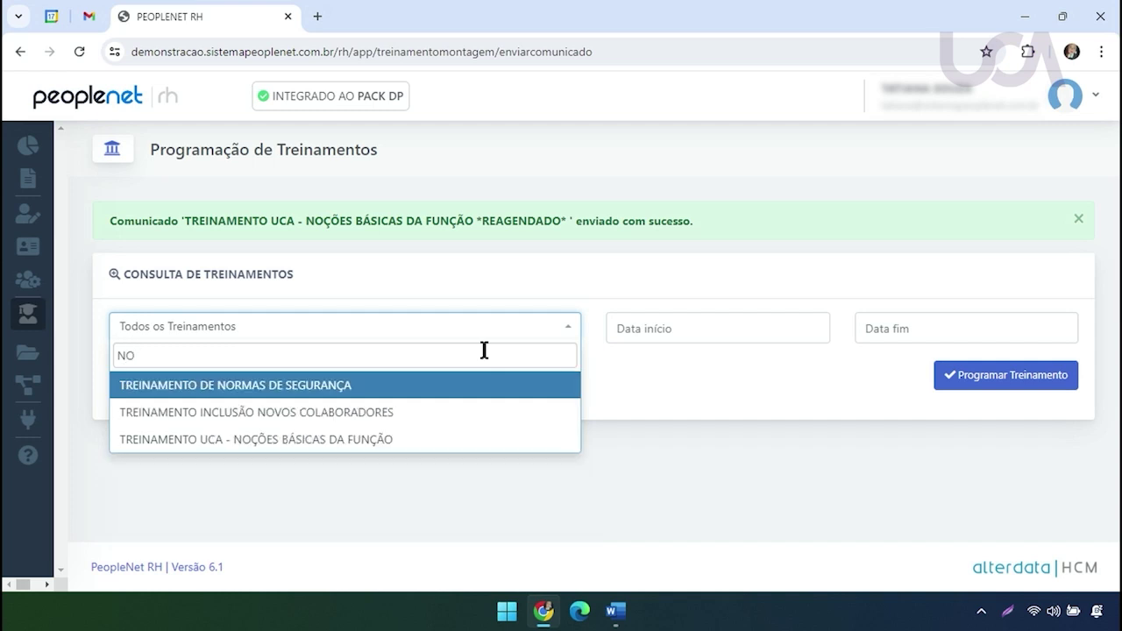
click(426, 438)
click(430, 379)
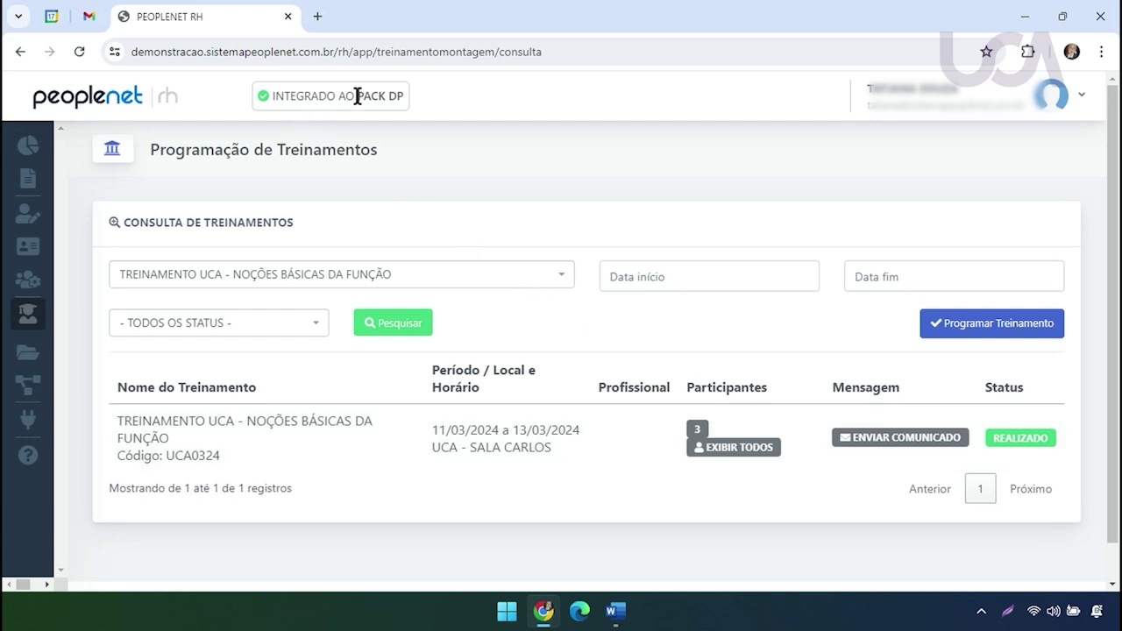
drag(358, 96, 400, 100)
mouse_move(38, 313)
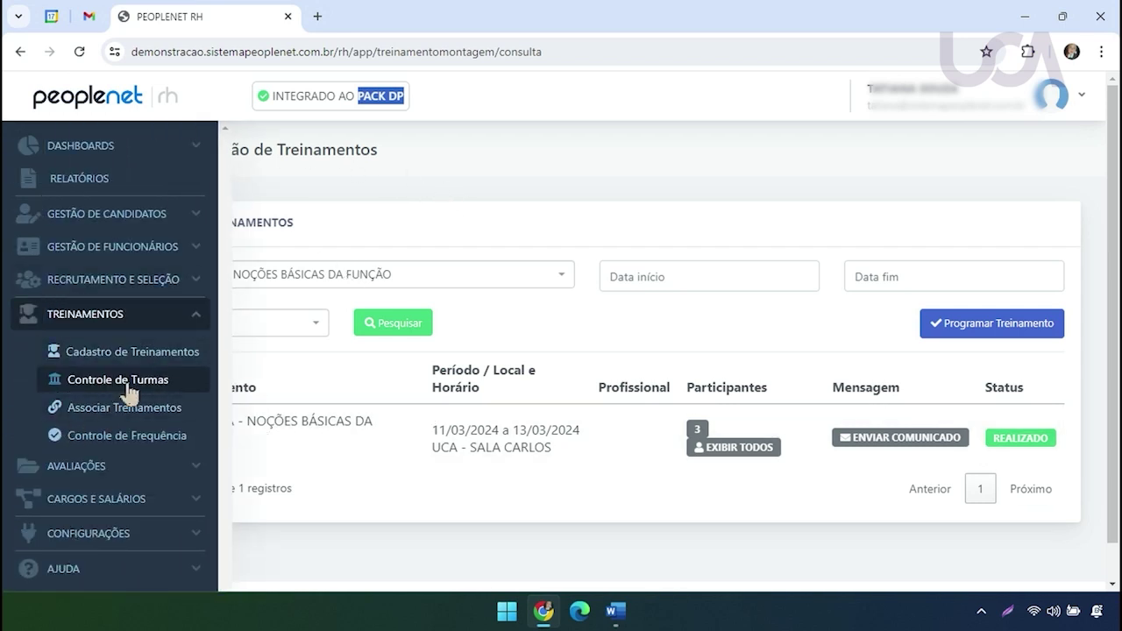